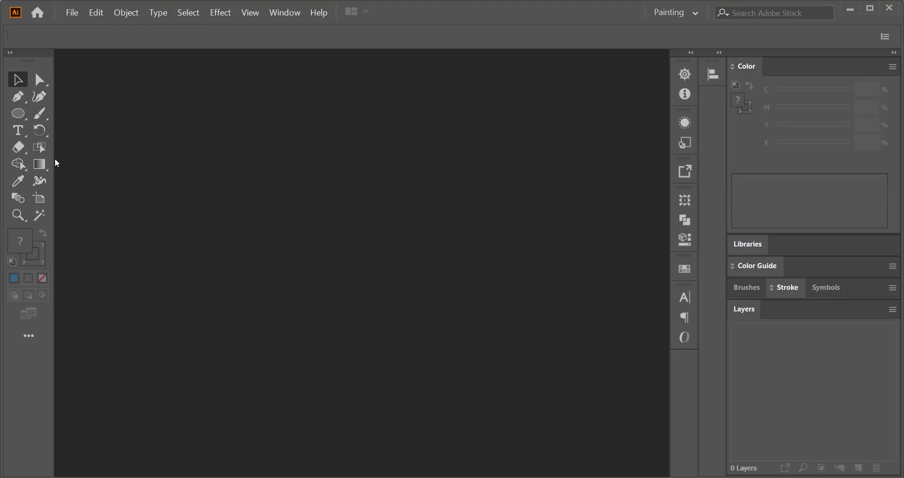
- Create a new 200 x 200 px document in CMYK color mode
{"action": "left_click", "coordinate": [71, 14]}
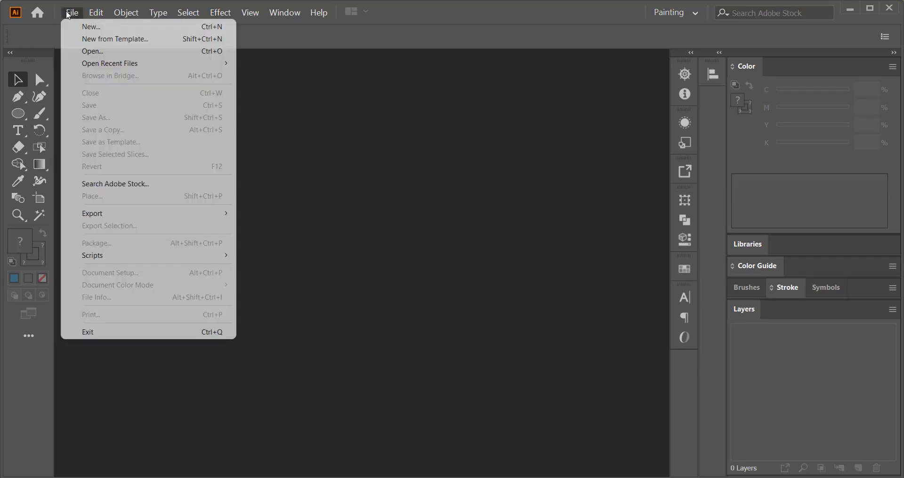
{"action": "left_click", "coordinate": [99, 29]}
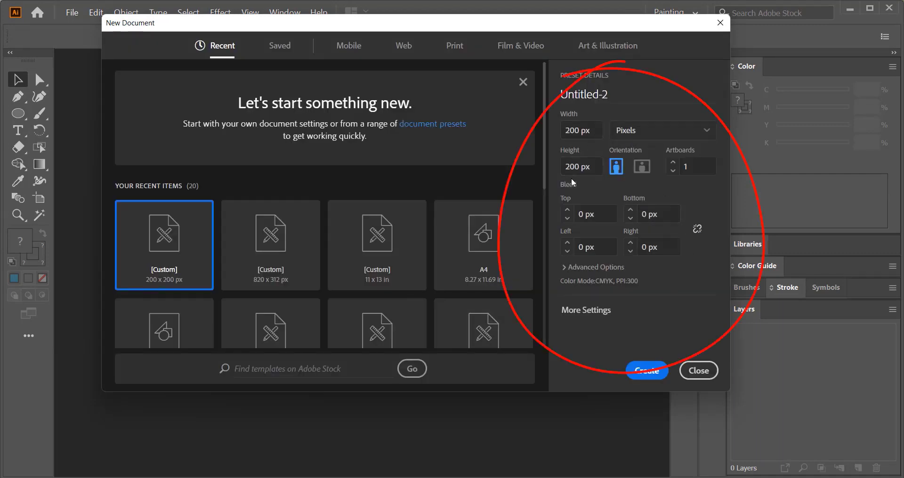
{"action": "left_click", "coordinate": [573, 267]}
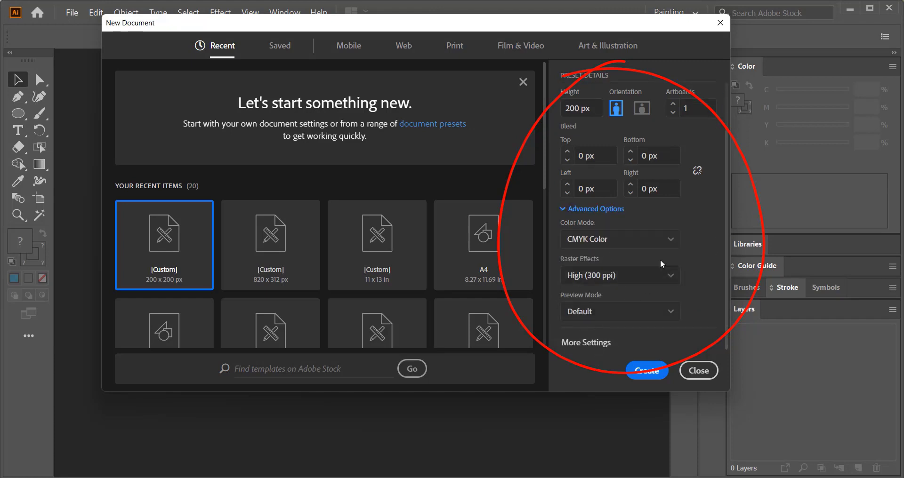
{"action": "left_click", "coordinate": [671, 241]}
{"action": "left_click", "coordinate": [611, 280]}
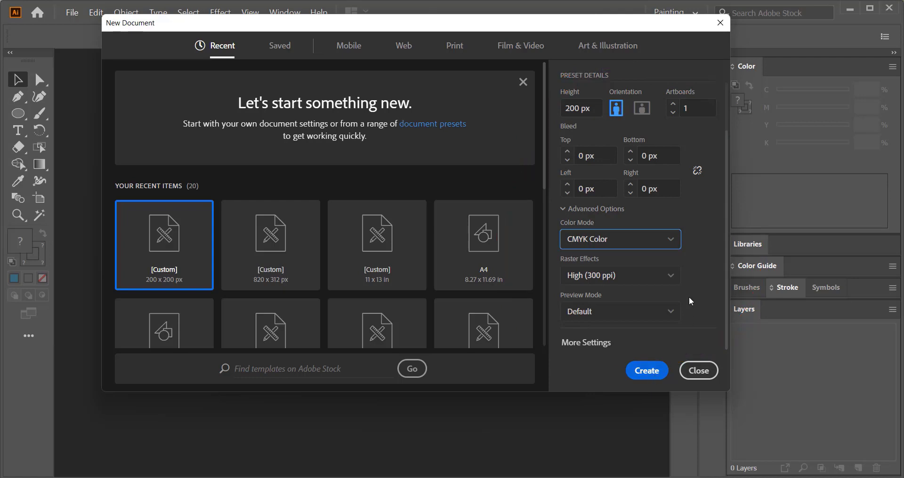
{"action": "scroll", "coordinate": [688, 297], "scroll_direction": "up", "scroll_amount": 3}
{"action": "left_click", "coordinate": [646, 371]}
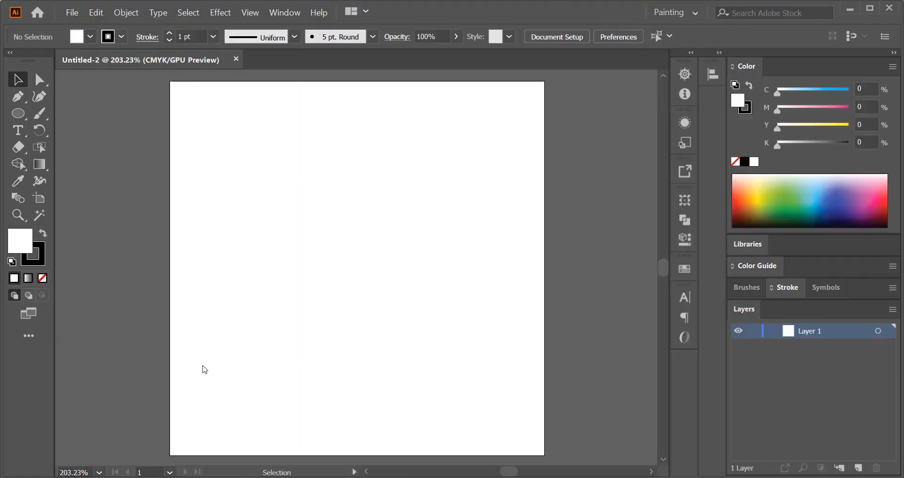
- Draw a vertical line spanning most of the artboard's height near its left side with the Line Segment tool
{"action": "key", "text": "backslash"}
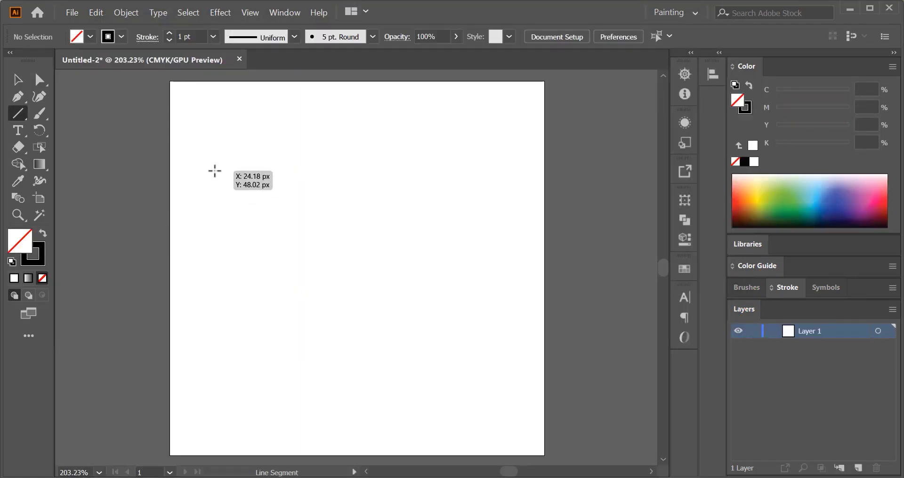
{"action": "left_click_drag", "start_coordinate": [215, 171], "coordinate": [215, 382]}
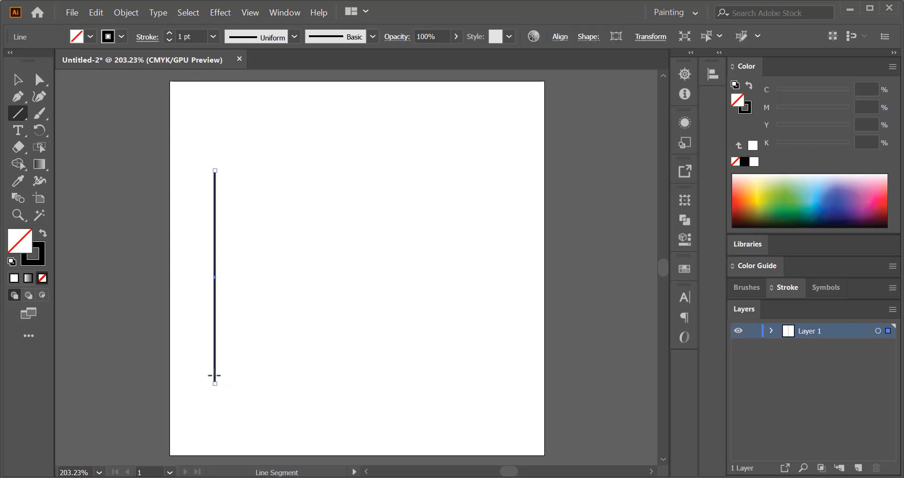
- Copy the line a short distance to the right
{"action": "left_click", "coordinate": [15, 80]}
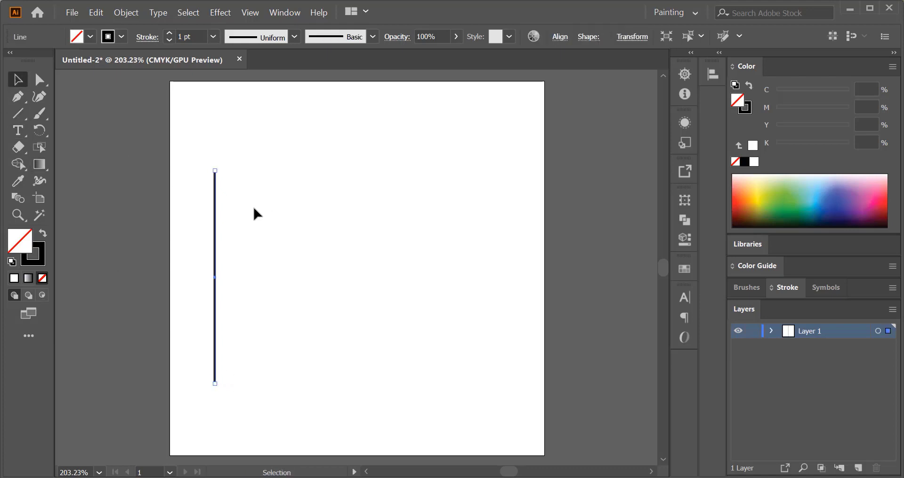
{"action": "left_click", "coordinate": [210, 260]}
{"action": "left_click_drag", "start_coordinate": [215, 259], "coordinate": [236, 264], "text": "alt"}
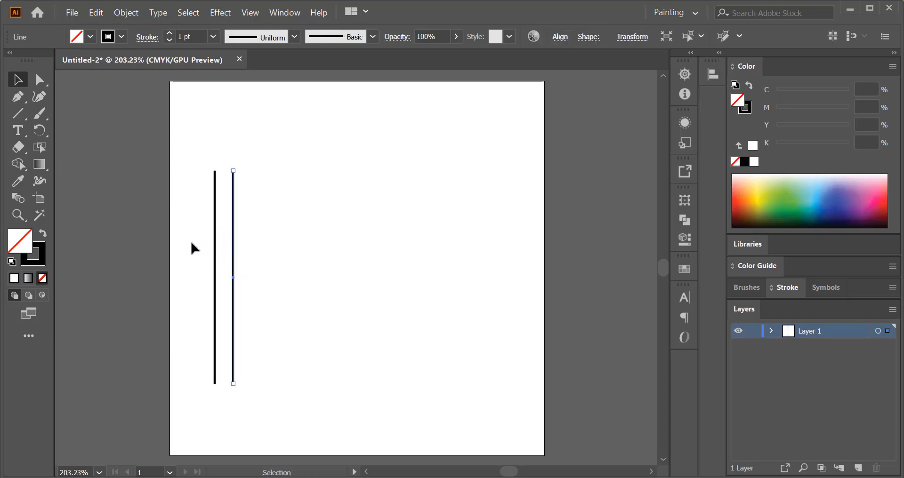
- Repeat the transform until there are ten evenly spaced vertical lines
{"action": "key", "text": "ctrl"}
{"action": "key", "text": "ctrl+d"}
{"action": "key", "text": "ctrl+d"}
{"action": "key", "text": "ctrl+d"}
{"action": "key", "text": "ctrl+d"}
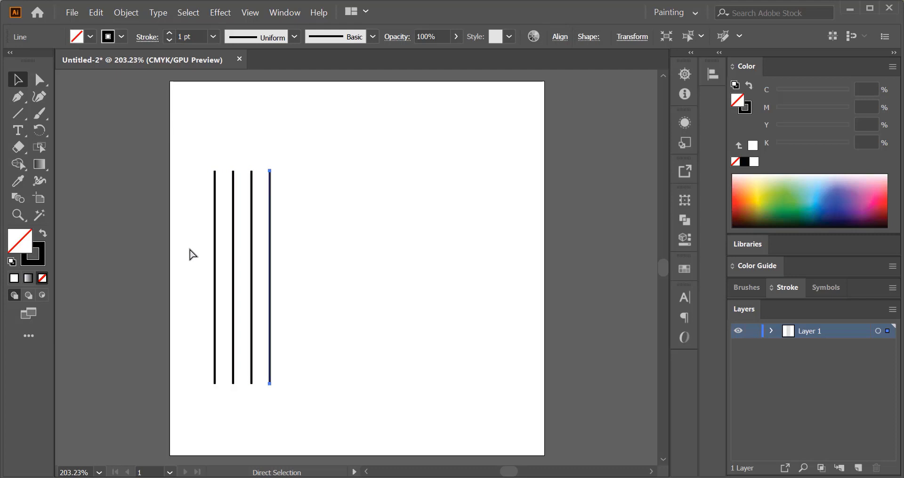
{"action": "key", "text": "ctrl+d"}
{"action": "key", "text": "ctrl+d"}
{"action": "key", "text": "ctrl+d"}
{"action": "key", "text": "ctrl+d"}
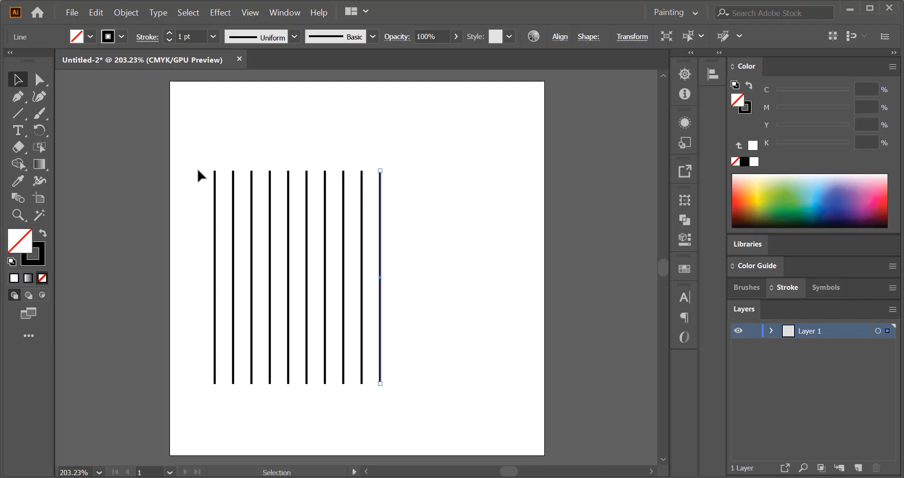
- Select all the vertical lines and group them
{"action": "left_click_drag", "start_coordinate": [189, 162], "coordinate": [445, 244]}
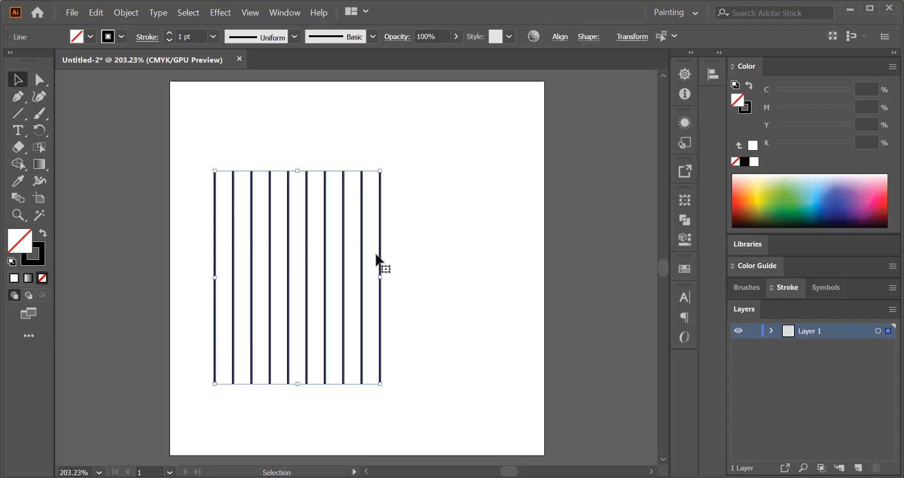
{"action": "right_click", "coordinate": [413, 183]}
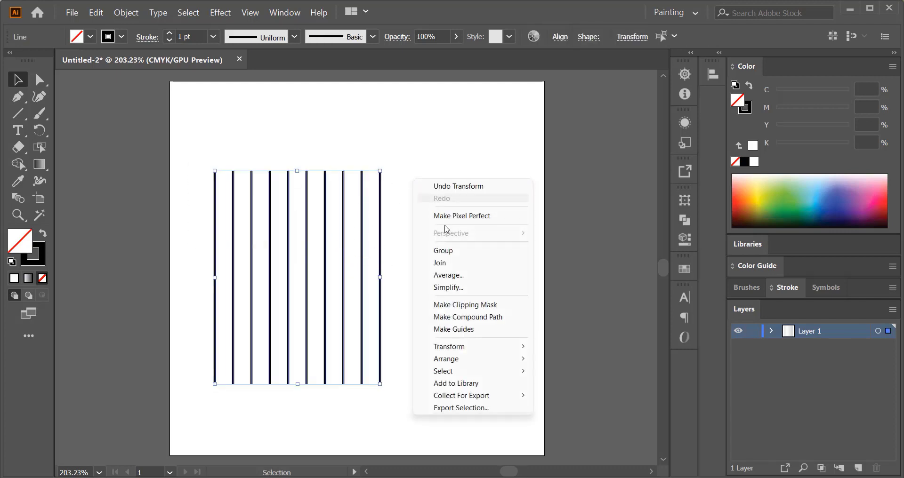
{"action": "left_click", "coordinate": [445, 251]}
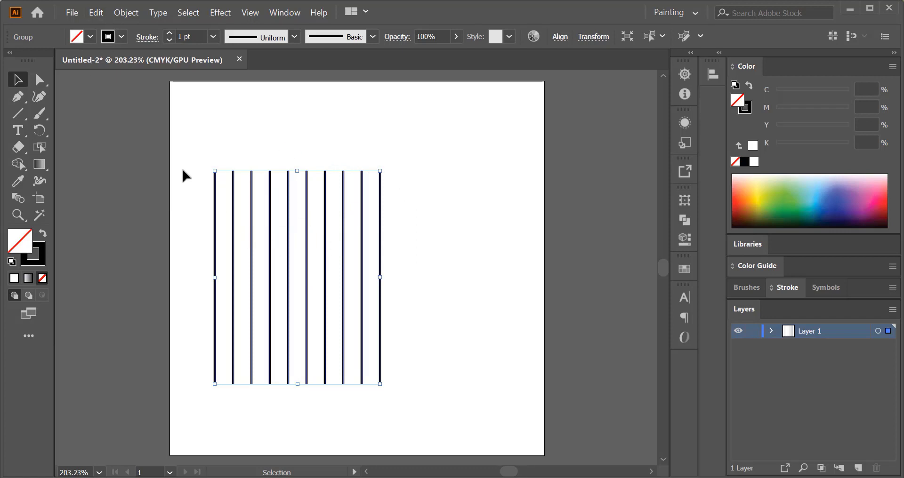
- Duplicate the line group in place and rotate the copy 90° to form a square grid
{"action": "left_click", "coordinate": [93, 16]}
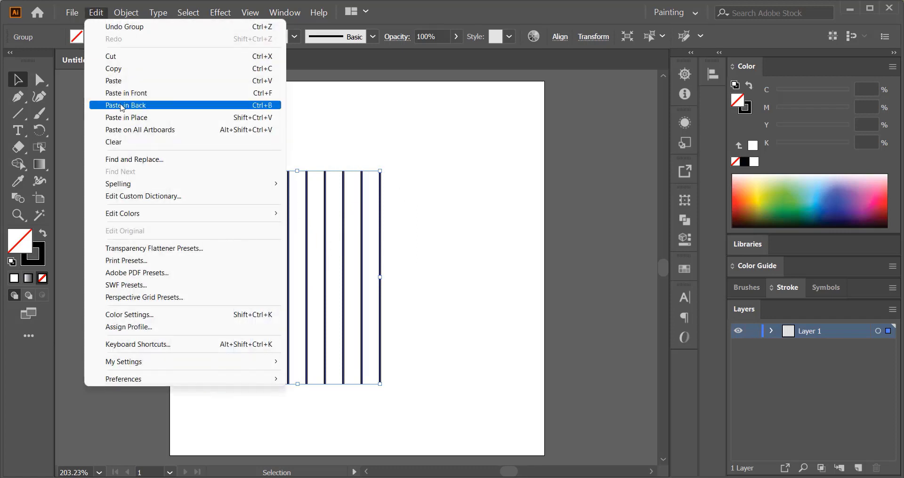
{"action": "left_click", "coordinate": [128, 70]}
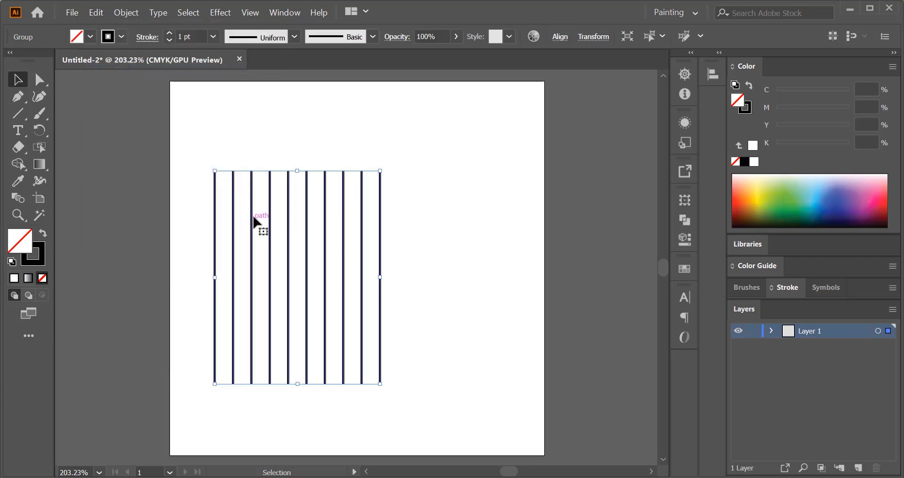
{"action": "left_click", "coordinate": [97, 11]}
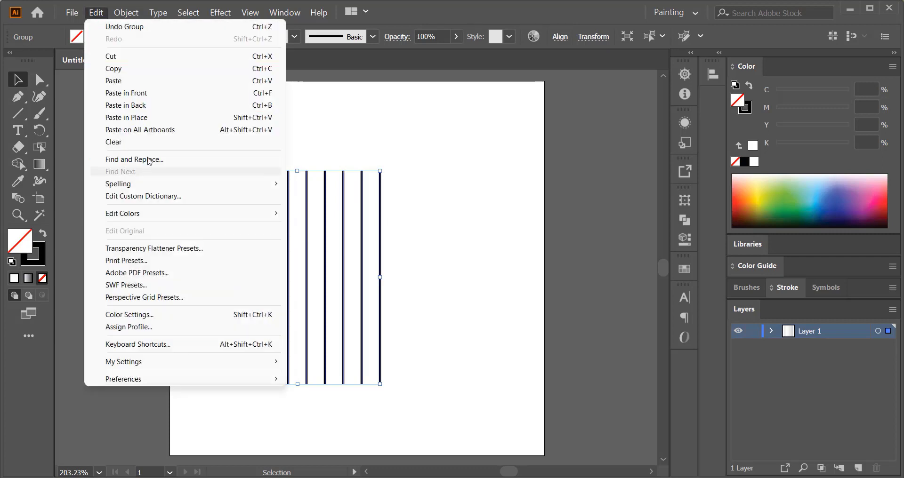
{"action": "left_click", "coordinate": [154, 96]}
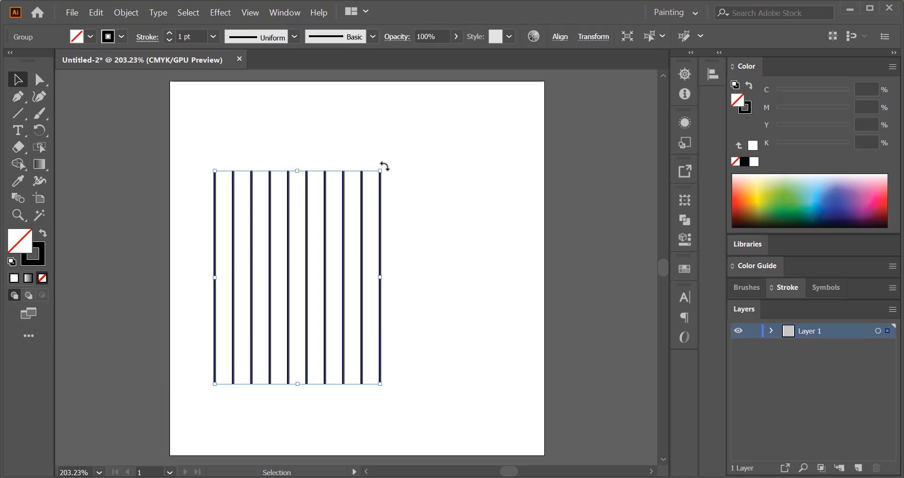
{"action": "left_click_drag", "start_coordinate": [384, 167], "coordinate": [472, 344]}
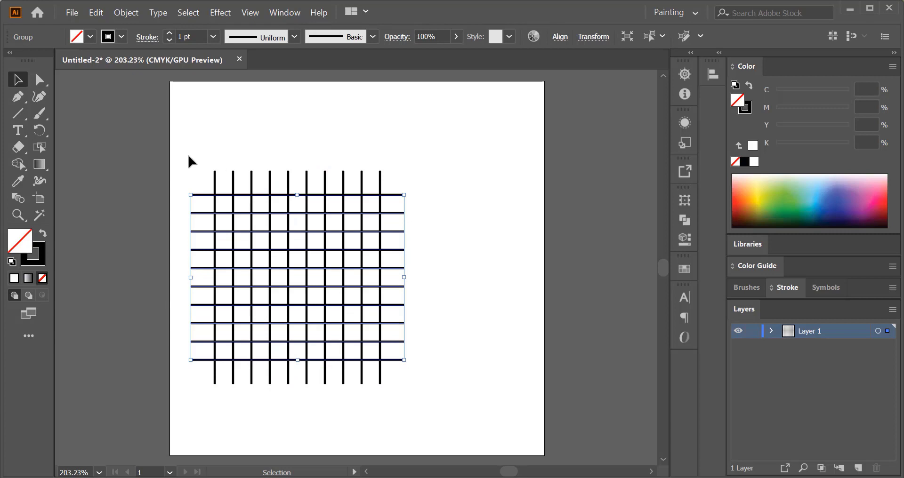
- Draw a circle centered on the grid, reaching its outer vertical lines, with the Ellipse tool
{"action": "left_click_drag", "start_coordinate": [188, 156], "coordinate": [481, 382]}
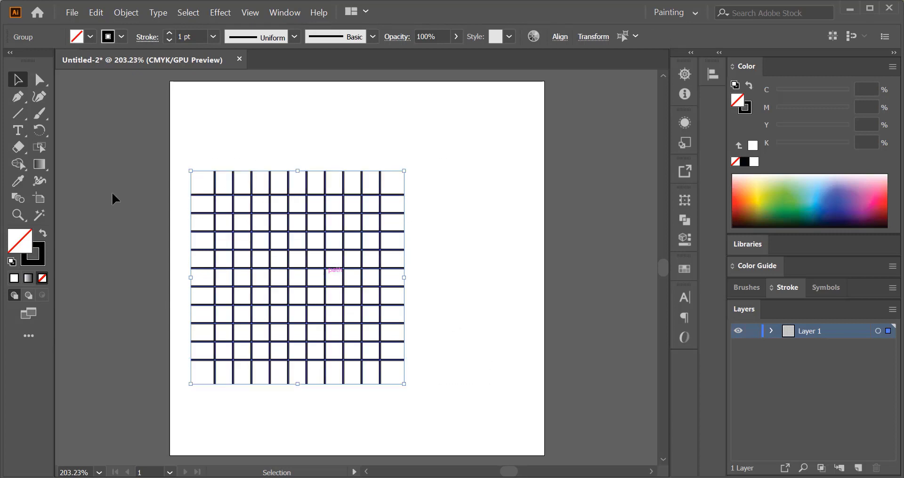
{"action": "left_click", "coordinate": [18, 113]}
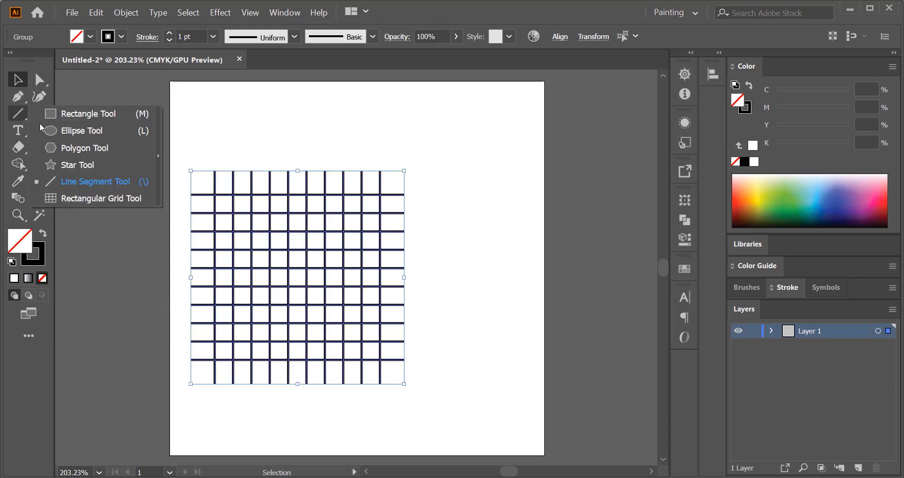
{"action": "left_click", "coordinate": [85, 131]}
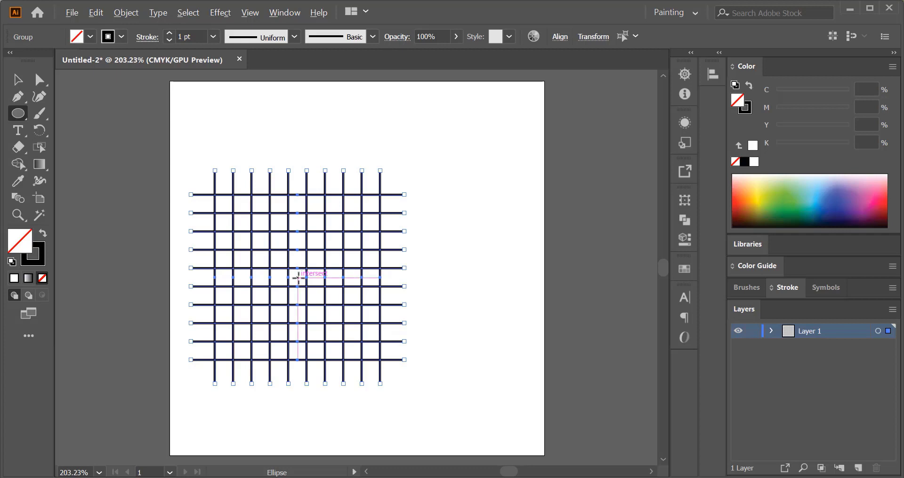
{"action": "left_click_drag", "start_coordinate": [297, 277], "coordinate": [365, 358]}
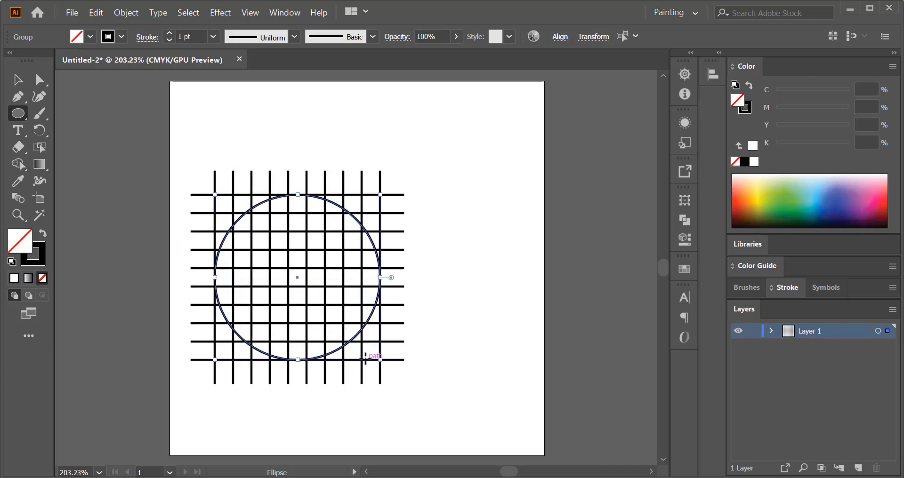
- Duplicate the circle in place and scale the copy down into a smaller concentric circle
{"action": "left_click", "coordinate": [17, 80]}
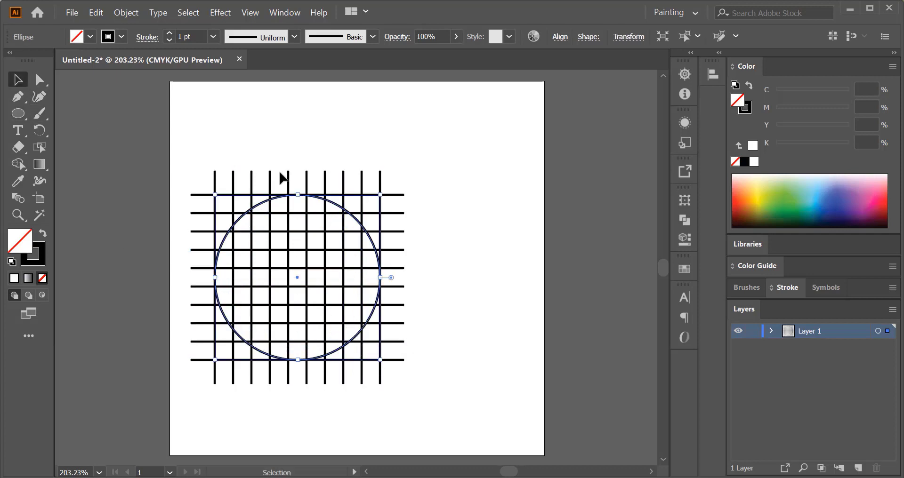
{"action": "left_click", "coordinate": [96, 13]}
{"action": "left_click", "coordinate": [109, 68]}
{"action": "left_click", "coordinate": [96, 13]}
{"action": "left_click", "coordinate": [148, 96]}
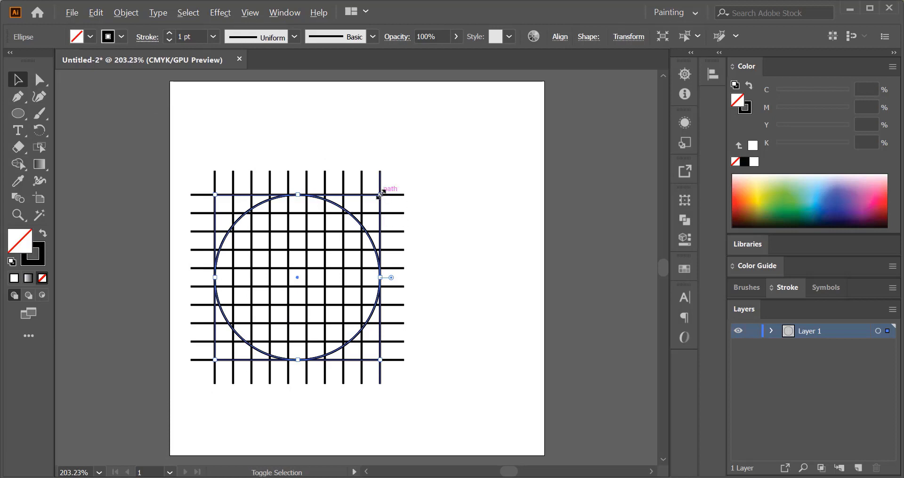
{"action": "left_click_drag", "start_coordinate": [381, 194], "coordinate": [369, 214]}
{"action": "left_click", "coordinate": [209, 154]}
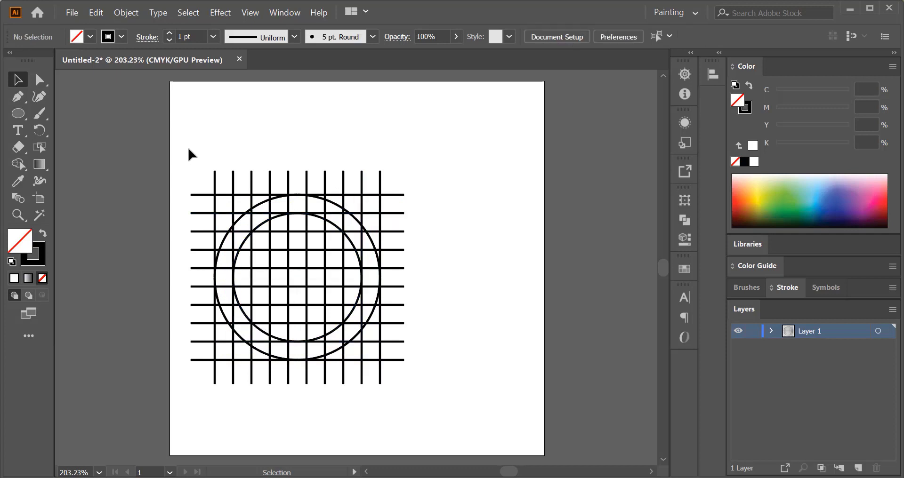
- Select the grid and circles, enlarge them together, and center them on the artboard
{"action": "left_click_drag", "start_coordinate": [189, 148], "coordinate": [503, 369]}
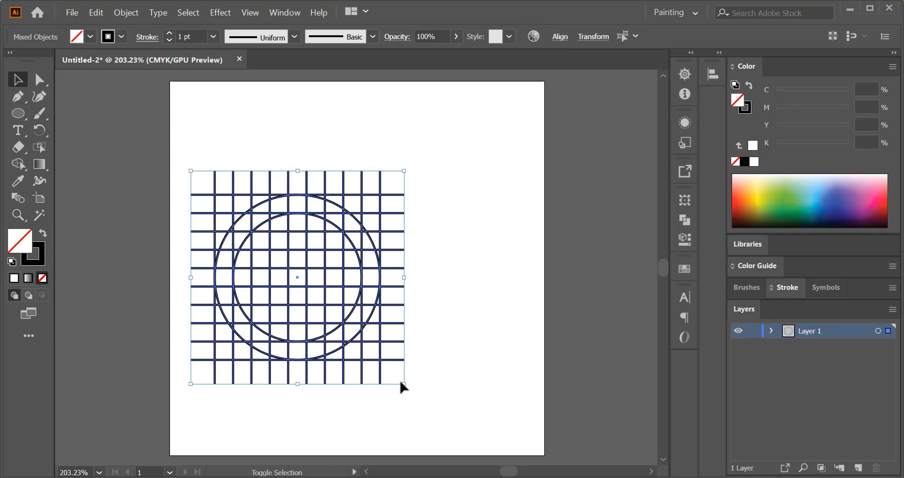
{"action": "left_click_drag", "start_coordinate": [445, 399], "coordinate": [437, 417]}
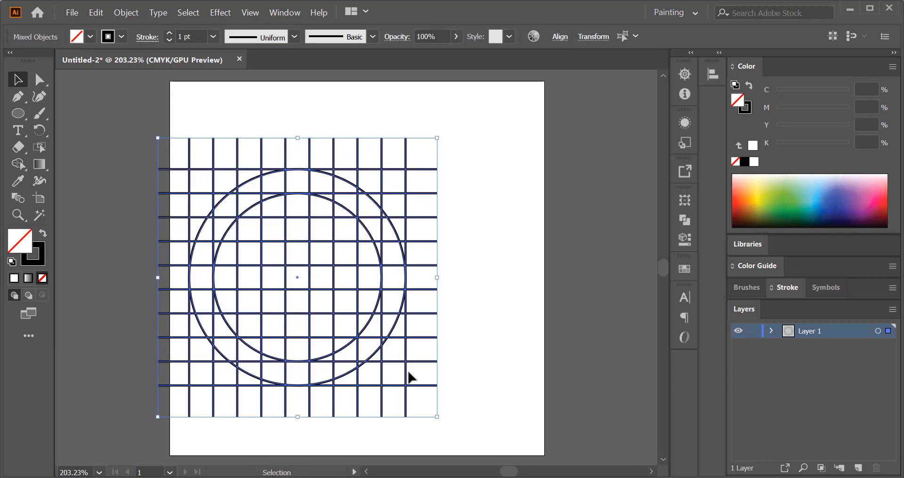
{"action": "left_click_drag", "start_coordinate": [356, 313], "coordinate": [413, 316]}
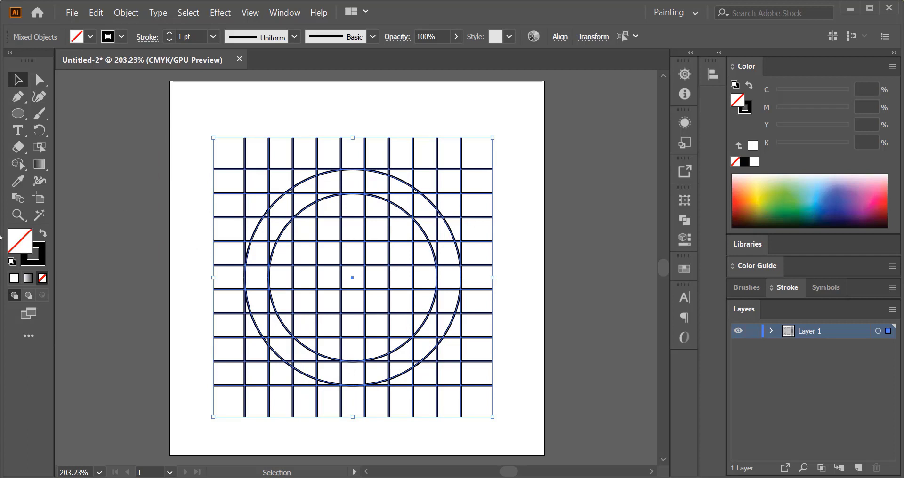
- Choose the Shape Builder tool and swap the fill and stroke colors
{"action": "left_click", "coordinate": [19, 165]}
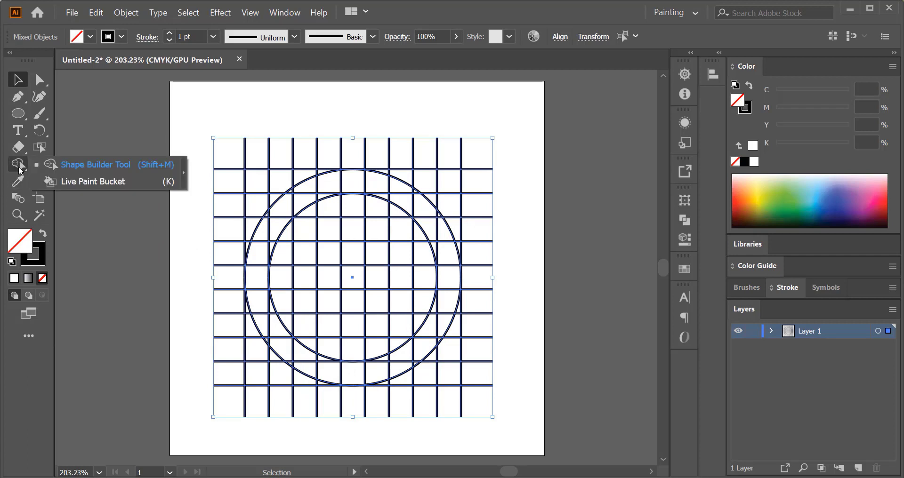
{"action": "left_click", "coordinate": [116, 164]}
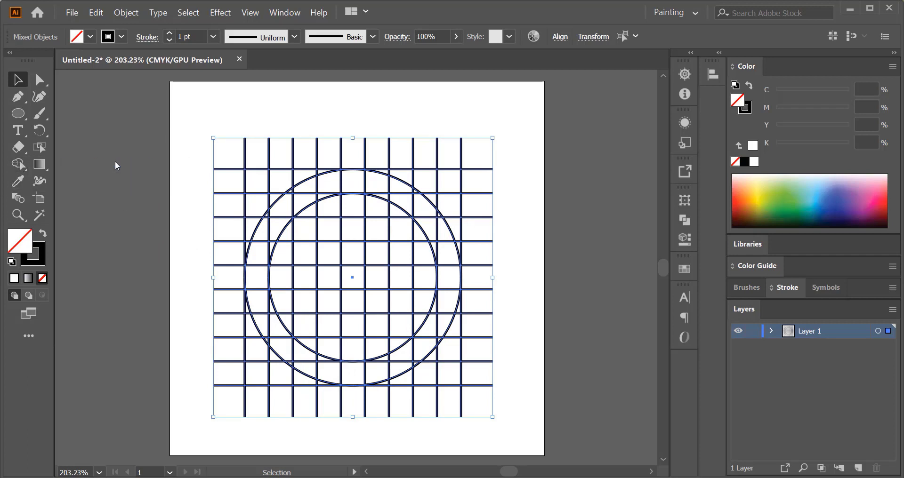
{"action": "left_click", "coordinate": [40, 236]}
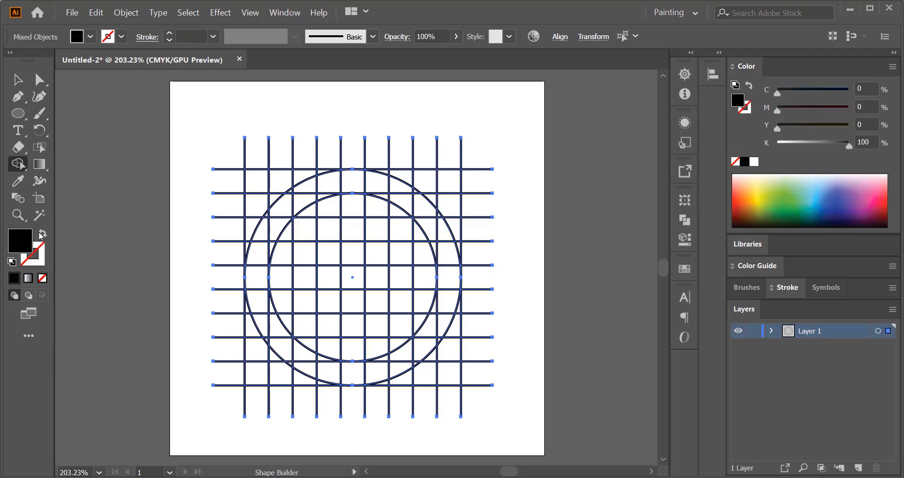
- Set the fill color to hex FF0049
{"action": "double_click", "coordinate": [23, 243]}
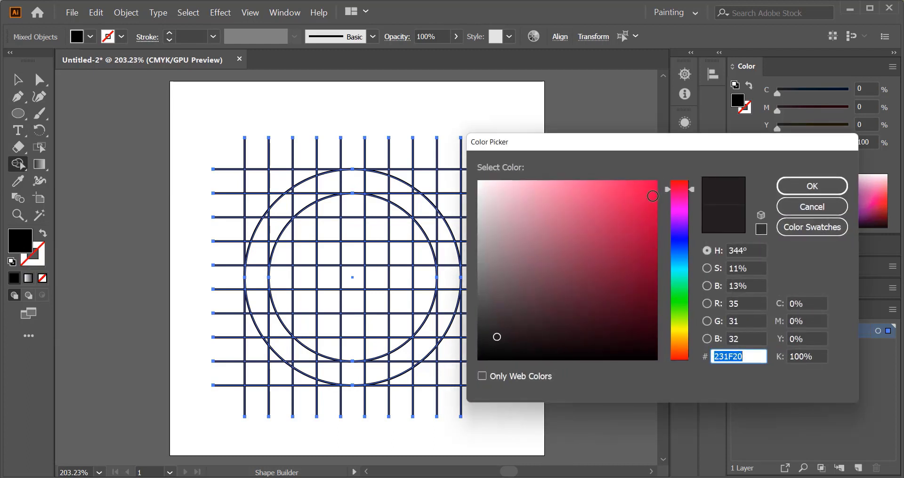
{"action": "key", "text": "ctrl+v"}
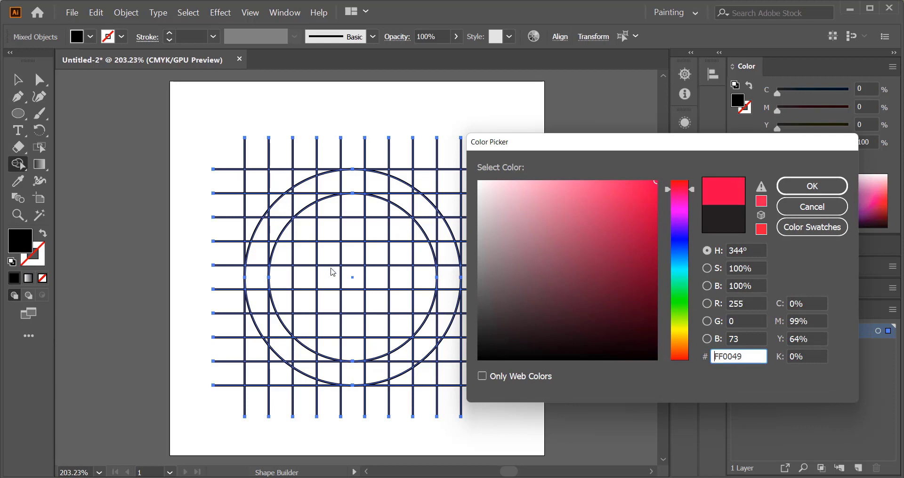
{"action": "left_click", "coordinate": [831, 186]}
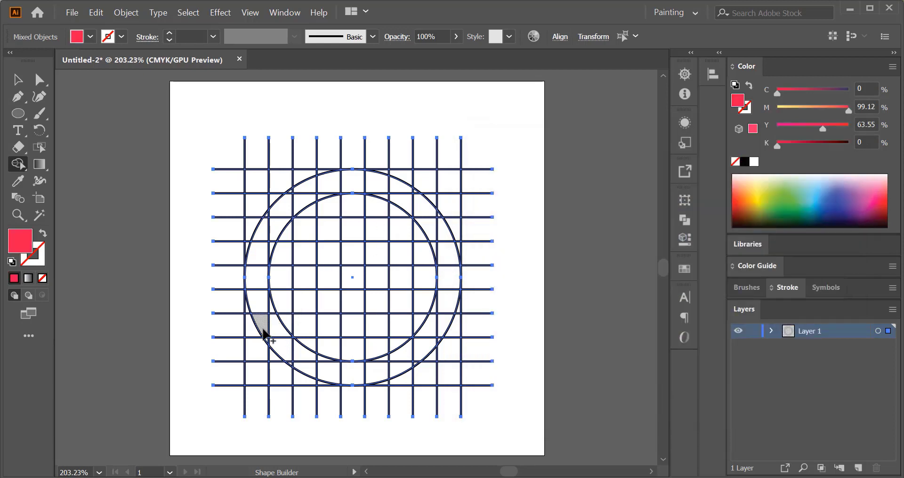
- Merge grid cells inside the circles into the letters M and S with the Shape Builder tool
{"action": "mouse_move", "coordinate": [262, 333]}
{"action": "left_mouse_down"}
{"action": "mouse_move", "coordinate": [253, 269]}
{"action": "mouse_move", "coordinate": [277, 213]}
{"action": "mouse_move", "coordinate": [305, 189]}
{"action": "mouse_move", "coordinate": [307, 366]}
{"action": "mouse_move", "coordinate": [311, 193]}
{"action": "mouse_move", "coordinate": [349, 180]}
{"action": "mouse_move", "coordinate": [356, 358]}
{"action": "left_mouse_up"}
{"action": "scroll", "coordinate": [283, 340], "scroll_direction": "up", "scroll_amount": 2}
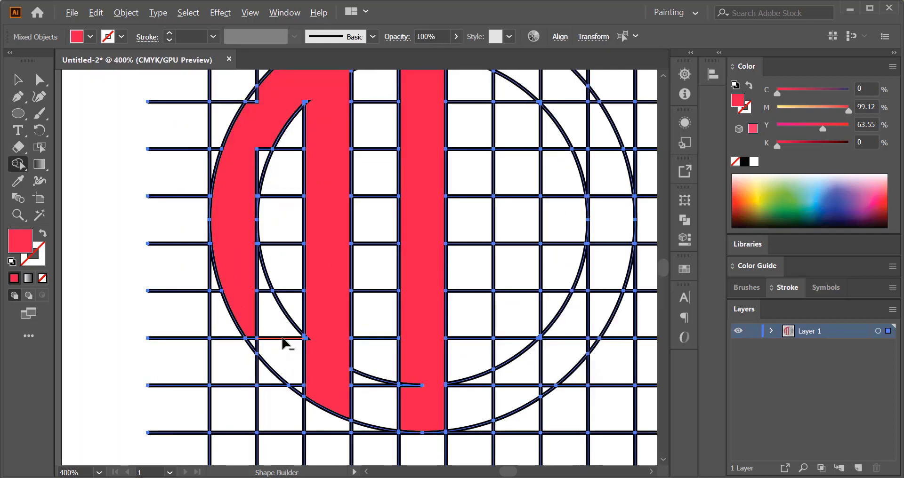
{"action": "scroll", "coordinate": [283, 340], "scroll_direction": "down", "scroll_amount": 1}
{"action": "left_click", "coordinate": [380, 388]}
{"action": "left_click_drag", "start_coordinate": [257, 326], "coordinate": [260, 323]}
{"action": "left_click_drag", "start_coordinate": [257, 207], "coordinate": [268, 202]}
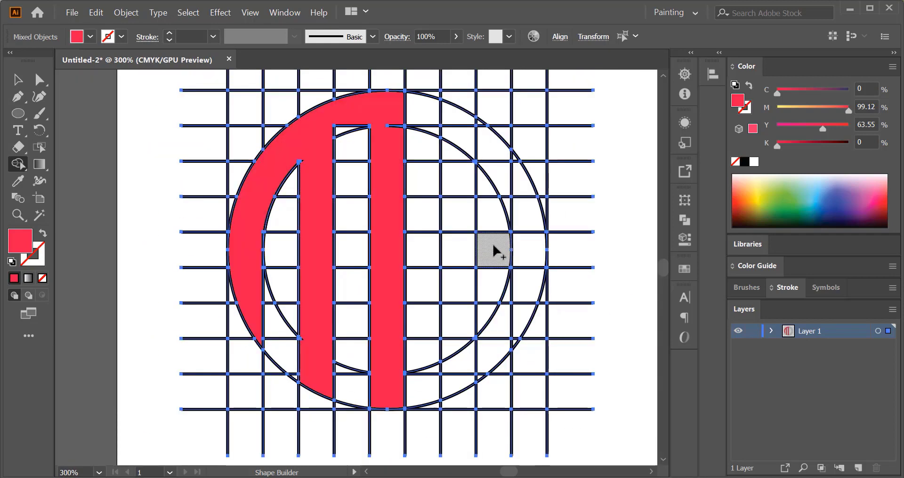
{"action": "mouse_move", "coordinate": [459, 251]}
{"action": "left_mouse_down"}
{"action": "mouse_move", "coordinate": [374, 273]}
{"action": "mouse_move", "coordinate": [443, 298]}
{"action": "mouse_move", "coordinate": [382, 398]}
{"action": "mouse_move", "coordinate": [374, 339]}
{"action": "left_mouse_up"}
{"action": "mouse_move", "coordinate": [375, 268]}
{"action": "left_mouse_down"}
{"action": "mouse_move", "coordinate": [379, 190]}
{"action": "mouse_move", "coordinate": [368, 145]}
{"action": "mouse_move", "coordinate": [427, 207]}
{"action": "mouse_move", "coordinate": [417, 175]}
{"action": "left_mouse_up"}
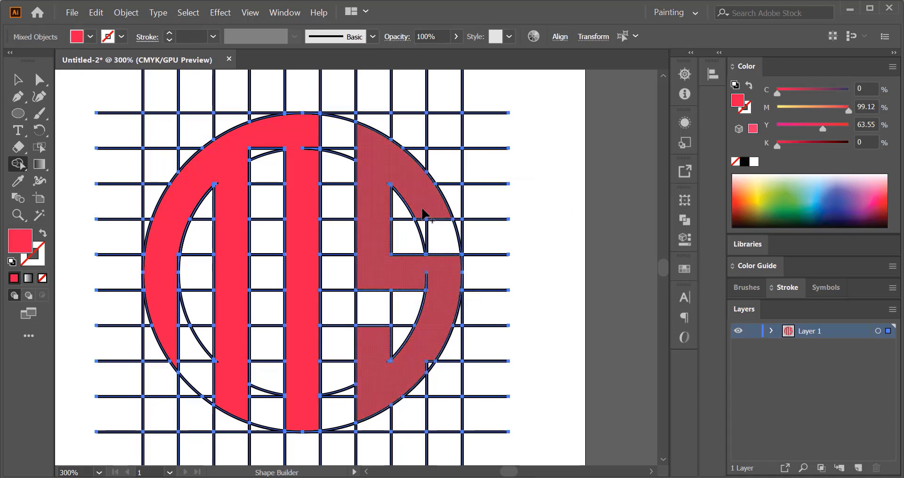
{"action": "key", "text": "ctrl+="}
{"action": "key", "text": "ctrl+="}
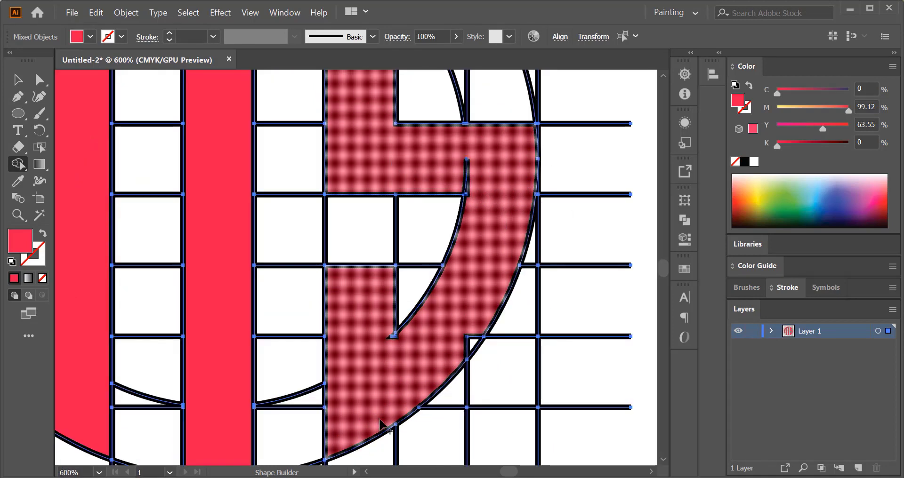
{"action": "left_click_drag", "start_coordinate": [343, 286], "coordinate": [331, 307]}
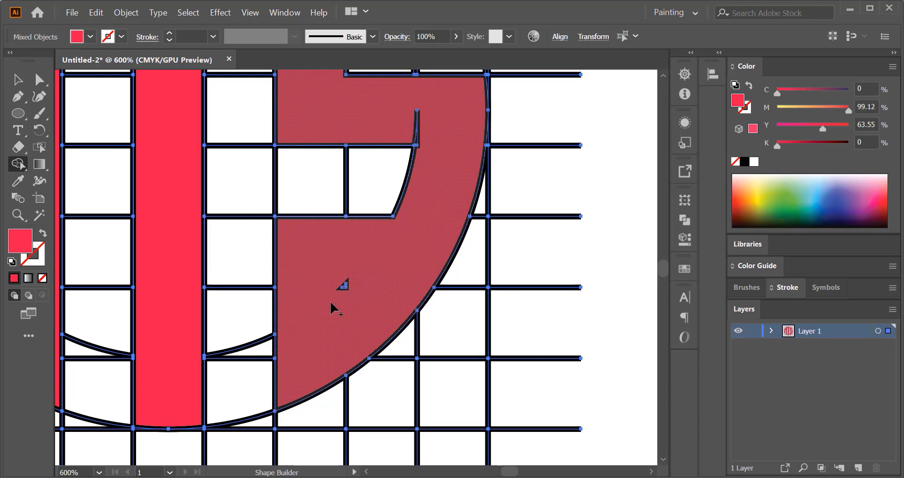
{"action": "key", "text": "ctrl+z"}
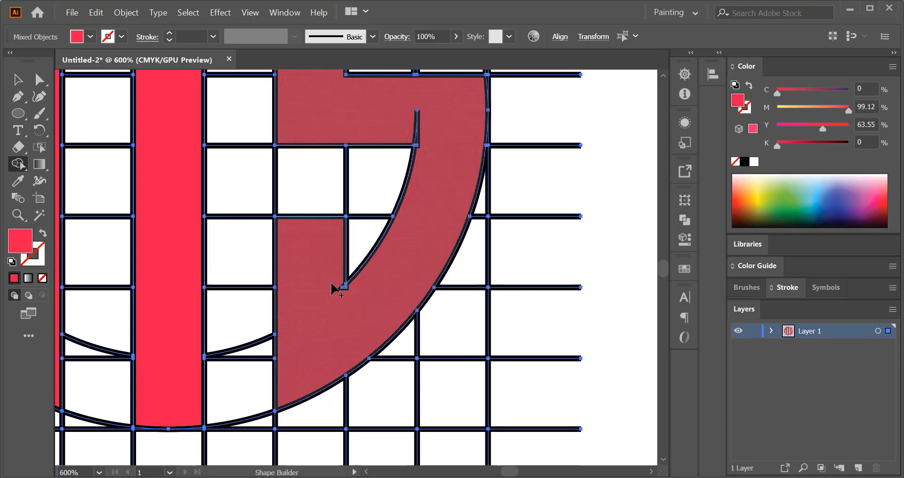
- Merge the leftover small fragments along the S and the M's middle strokes into their letter shapes
{"action": "key", "text": "space"}
{"action": "left_click_drag", "start_coordinate": [425, 222], "coordinate": [380, 358]}
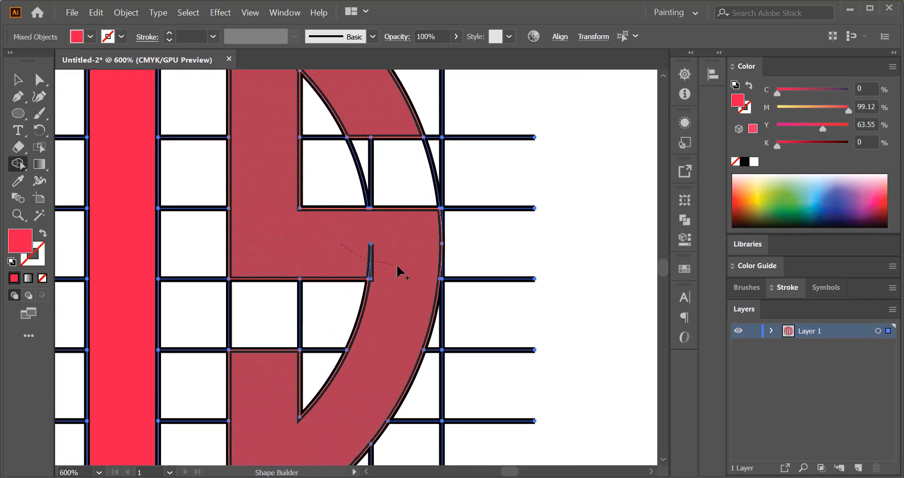
{"action": "key", "text": "space"}
{"action": "left_click_drag", "start_coordinate": [257, 160], "coordinate": [292, 341]}
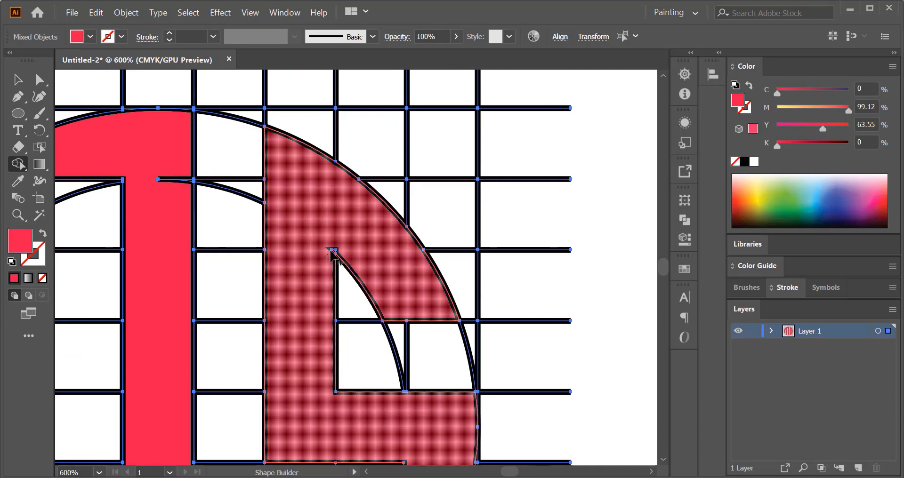
{"action": "key", "text": "space"}
{"action": "left_click_drag", "start_coordinate": [304, 235], "coordinate": [441, 248]}
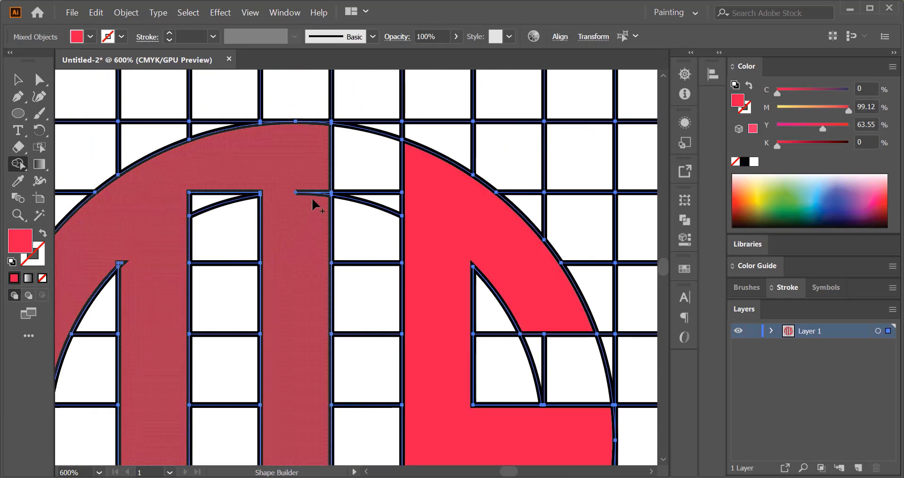
{"action": "key", "text": "space"}
{"action": "left_click_drag", "start_coordinate": [320, 449], "coordinate": [339, 273]}
{"action": "left_click_drag", "start_coordinate": [295, 459], "coordinate": [380, 342]}
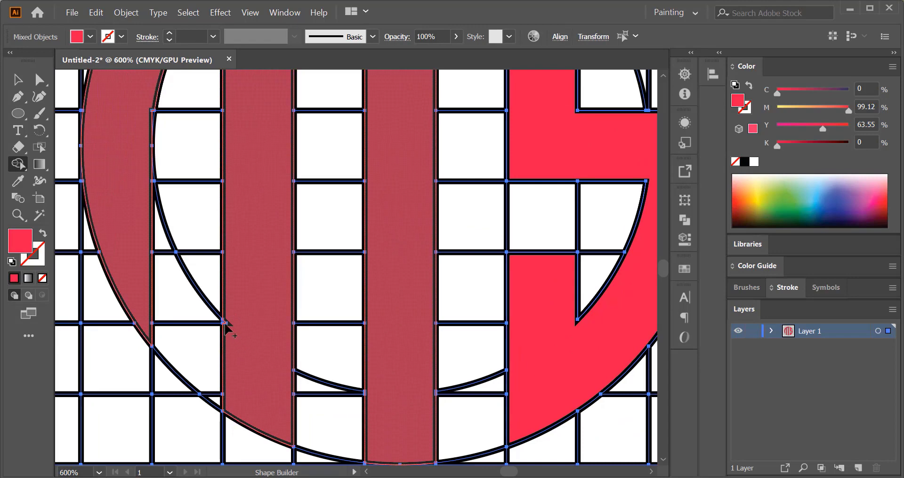
- Merge the remaining fragments of the M's left arc and strokes into single shapes
{"action": "key", "text": "space"}
{"action": "mouse_move", "coordinate": [261, 296]}
{"action": "left_mouse_down"}
{"action": "mouse_move", "coordinate": [263, 350]}
{"action": "mouse_move", "coordinate": [293, 455]}
{"action": "left_mouse_up"}
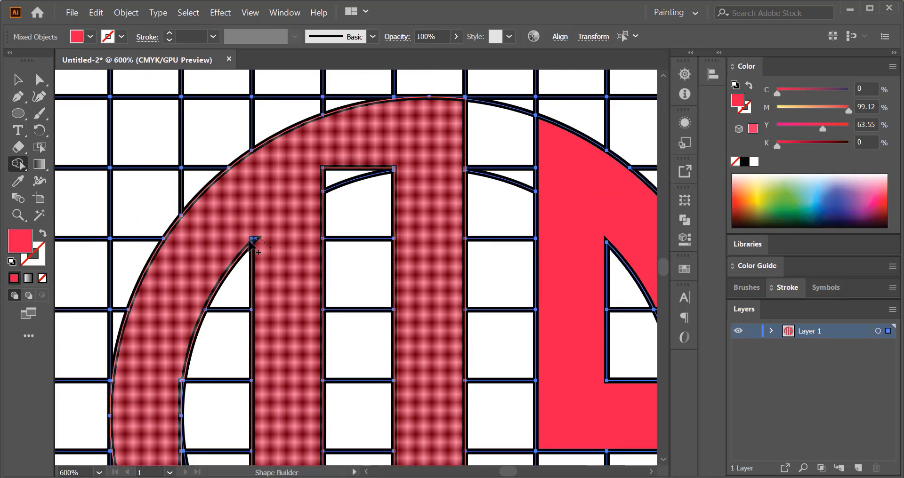
{"action": "left_click_drag", "start_coordinate": [173, 331], "coordinate": [231, 240]}
{"action": "left_click_drag", "start_coordinate": [195, 400], "coordinate": [234, 244]}
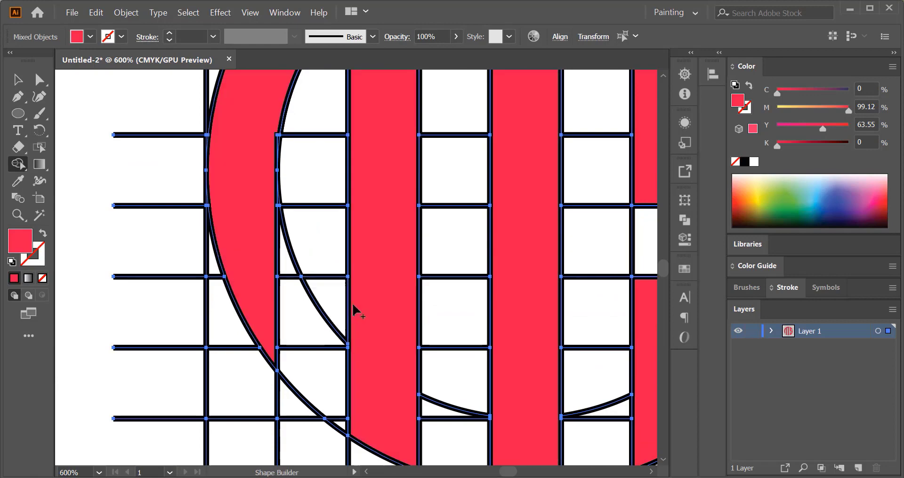
{"action": "key", "text": "space"}
{"action": "left_click_drag", "start_coordinate": [248, 180], "coordinate": [250, 285]}
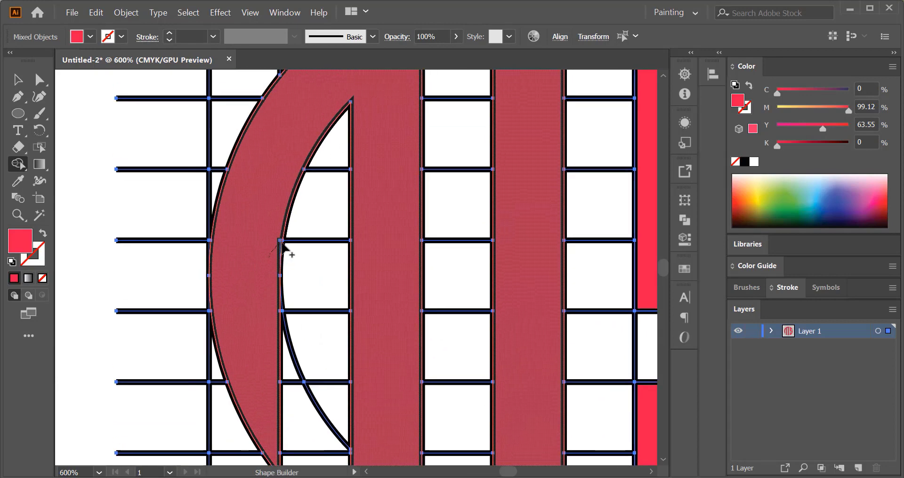
{"action": "left_click_drag", "start_coordinate": [377, 413], "coordinate": [332, 293]}
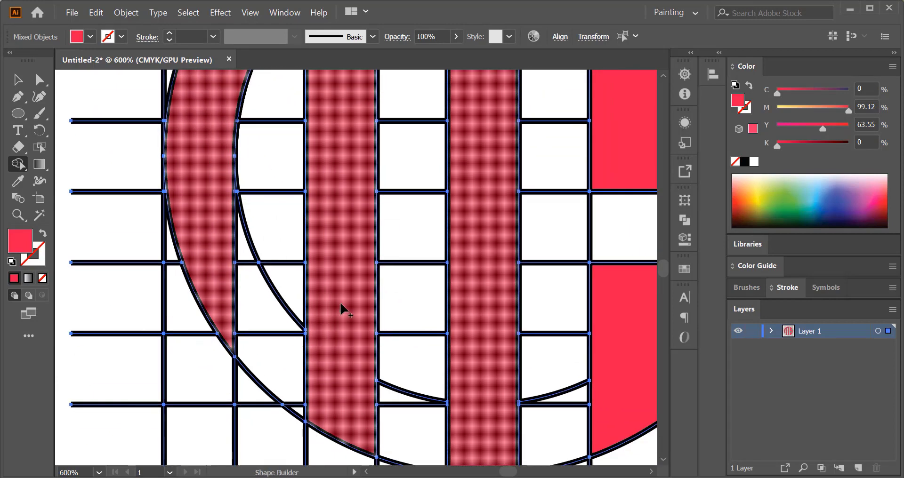
- Select all the grid lines and circle outlines with the Magic Wand and delete them
{"action": "scroll", "coordinate": [350, 310], "scroll_direction": "down", "scroll_amount": 1}
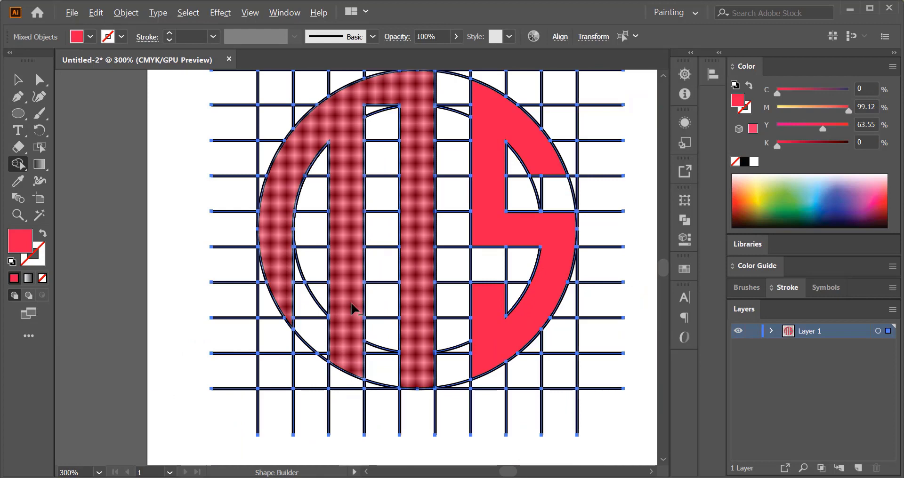
{"action": "key", "text": "space"}
{"action": "mouse_move", "coordinate": [426, 242]}
{"action": "left_mouse_down"}
{"action": "mouse_move", "coordinate": [399, 305]}
{"action": "mouse_move", "coordinate": [313, 333]}
{"action": "mouse_move", "coordinate": [204, 245]}
{"action": "left_mouse_up"}
{"action": "key", "text": "v"}
{"action": "left_click", "coordinate": [141, 102]}
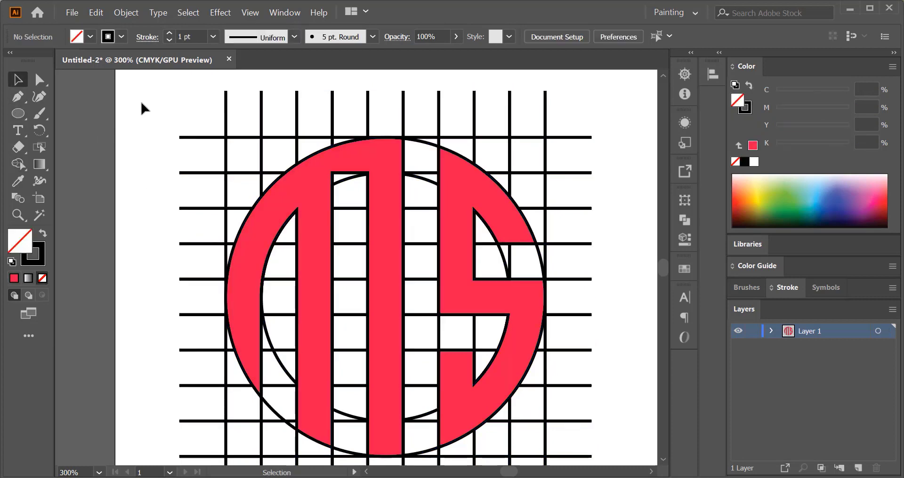
{"action": "left_click_drag", "start_coordinate": [151, 108], "coordinate": [545, 406]}
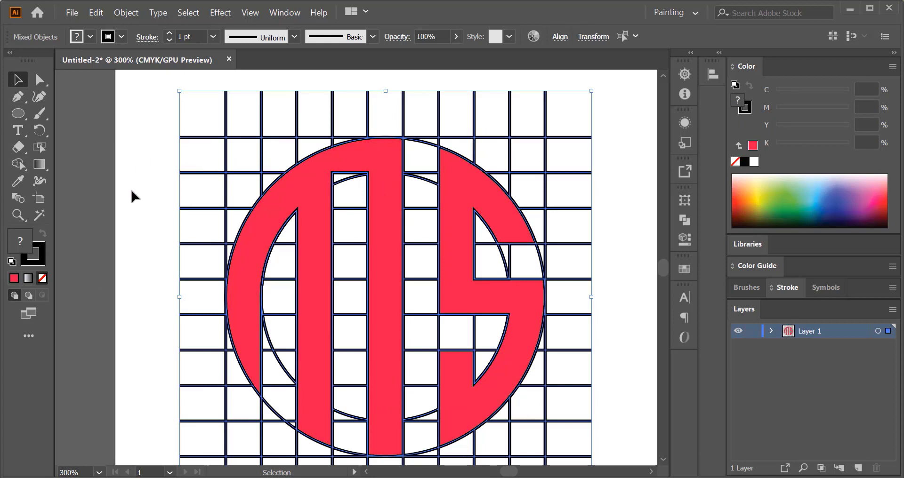
{"action": "left_click", "coordinate": [40, 216]}
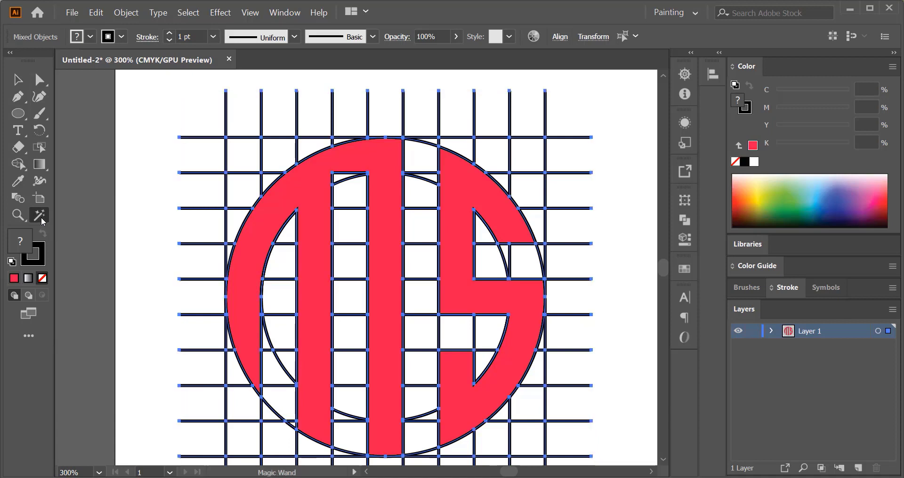
{"action": "left_click", "coordinate": [226, 137]}
{"action": "left_click", "coordinate": [226, 137]}
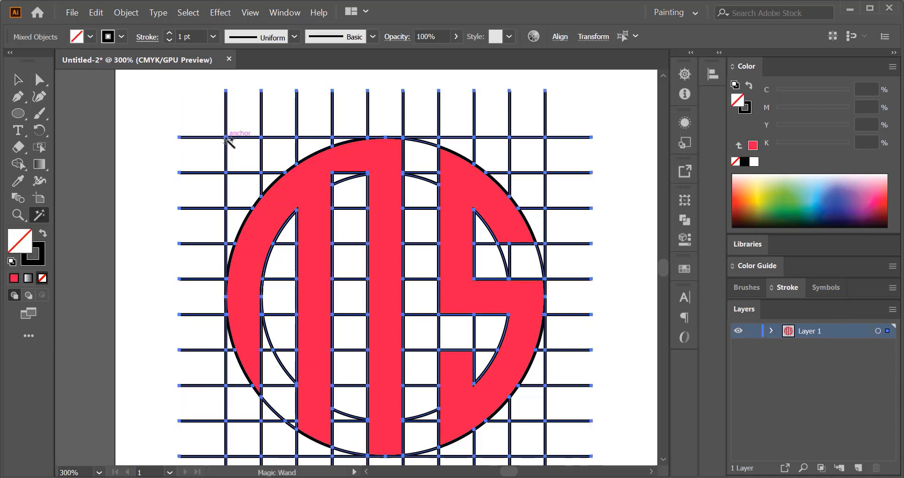
{"action": "key", "text": "Delete"}
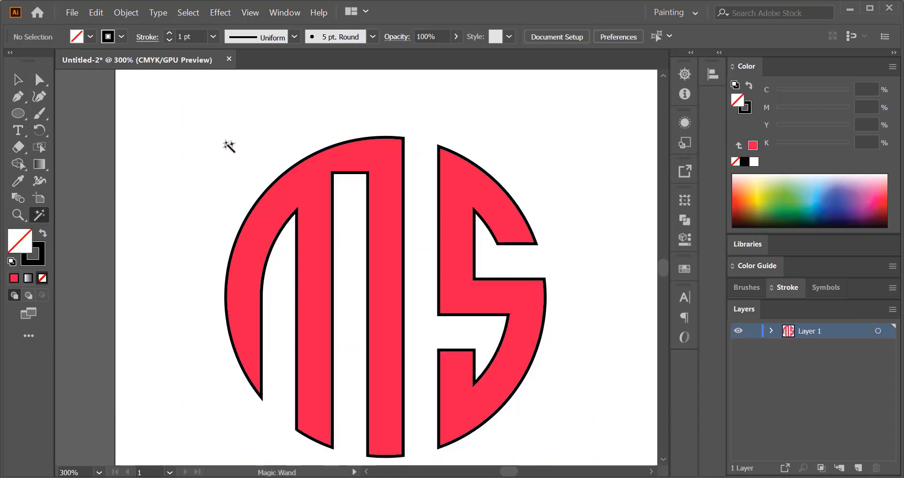
- Select all letter shapes and remove their outline stroke
{"action": "key", "text": "v"}
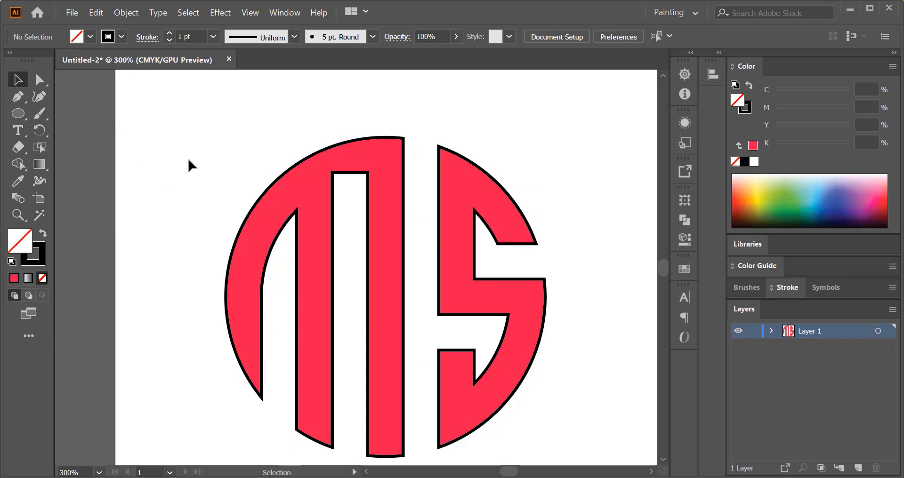
{"action": "left_click_drag", "start_coordinate": [188, 157], "coordinate": [528, 363]}
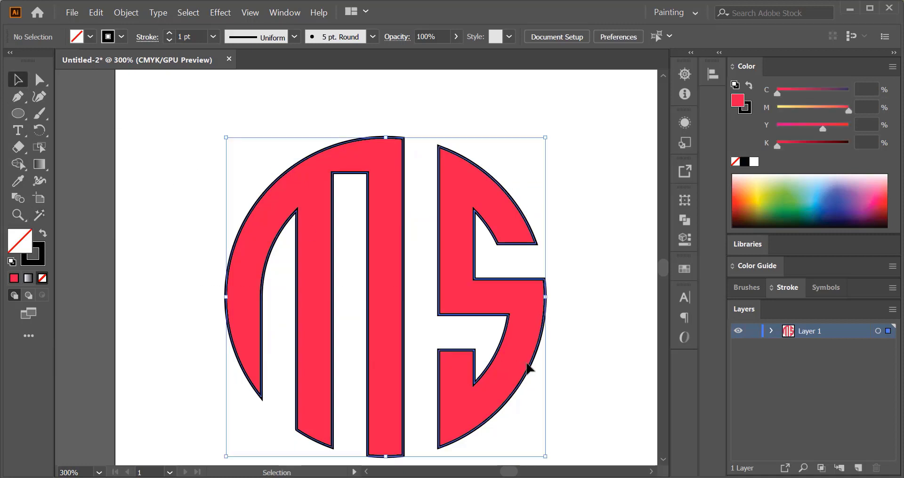
{"action": "left_click", "coordinate": [42, 259]}
{"action": "left_click", "coordinate": [43, 278]}
{"action": "left_click", "coordinate": [188, 255]}
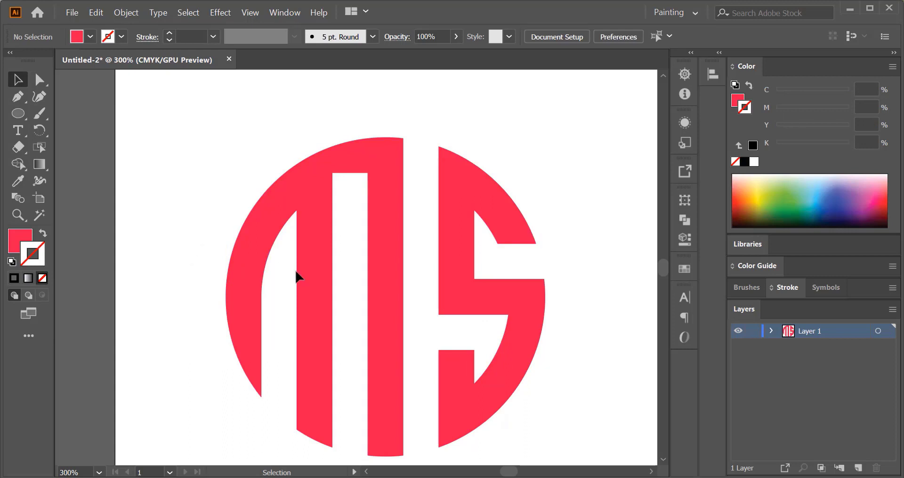
- Select all the letter shapes and group them
{"action": "left_click", "coordinate": [464, 311]}
{"action": "right_click", "coordinate": [441, 252]}
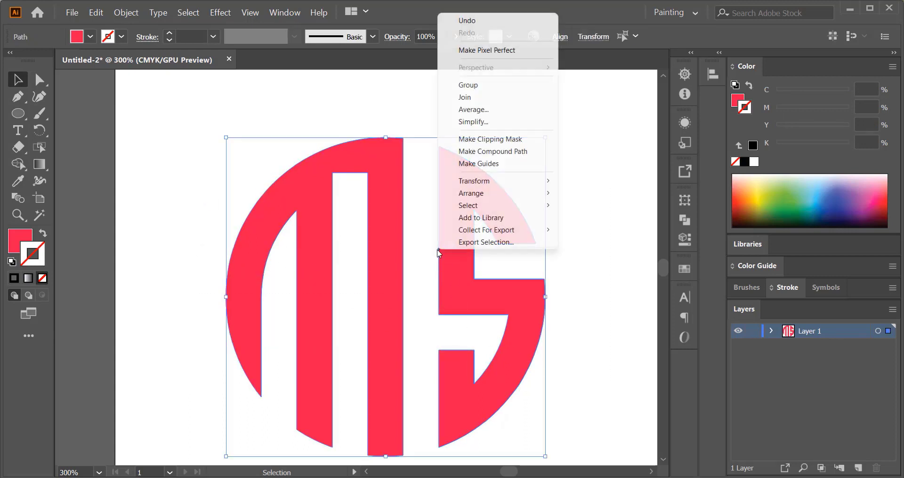
{"action": "left_click", "coordinate": [452, 84]}
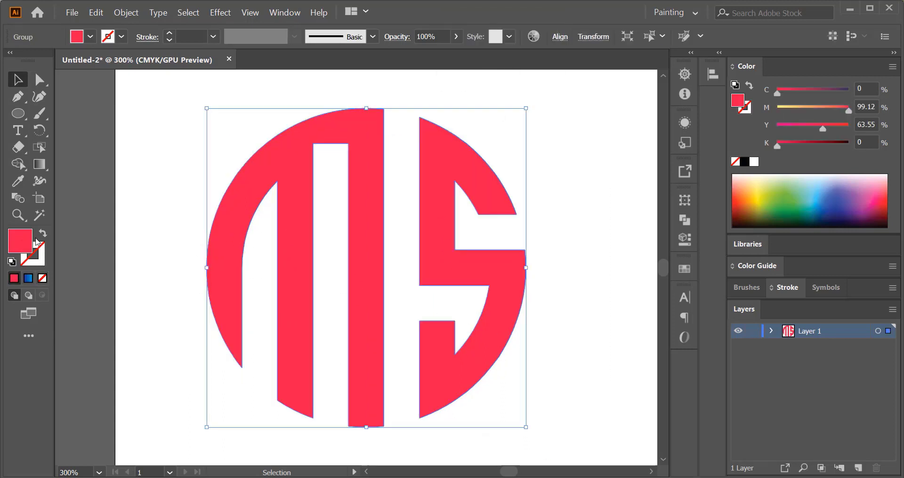
- Apply a linear gradient fill to the grouped logo with the Gradient tool
{"action": "left_click", "coordinate": [39, 164]}
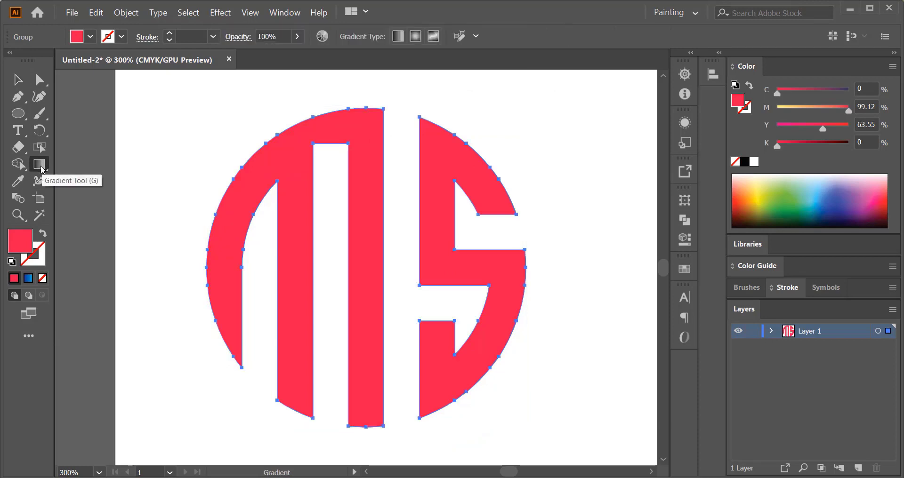
{"action": "double_click", "coordinate": [40, 167]}
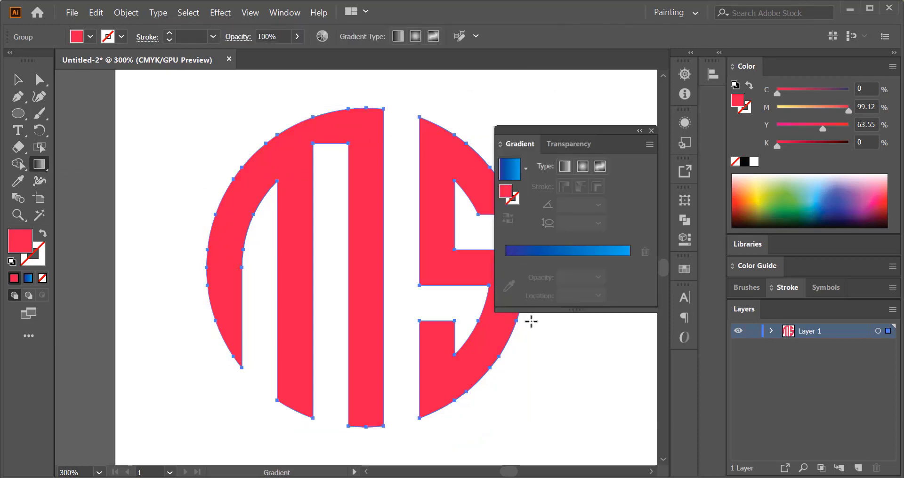
{"action": "left_click", "coordinate": [565, 167]}
{"action": "left_click", "coordinate": [507, 261]}
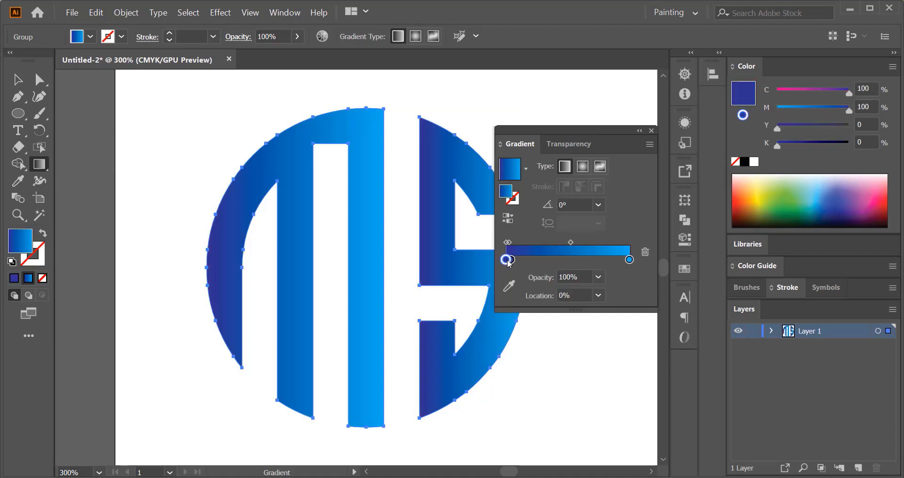
- Set the gradient's left stop to green and its right stop to dark blue, then close the gradient panel
{"action": "double_click", "coordinate": [507, 260]}
{"action": "left_click", "coordinate": [507, 303]}
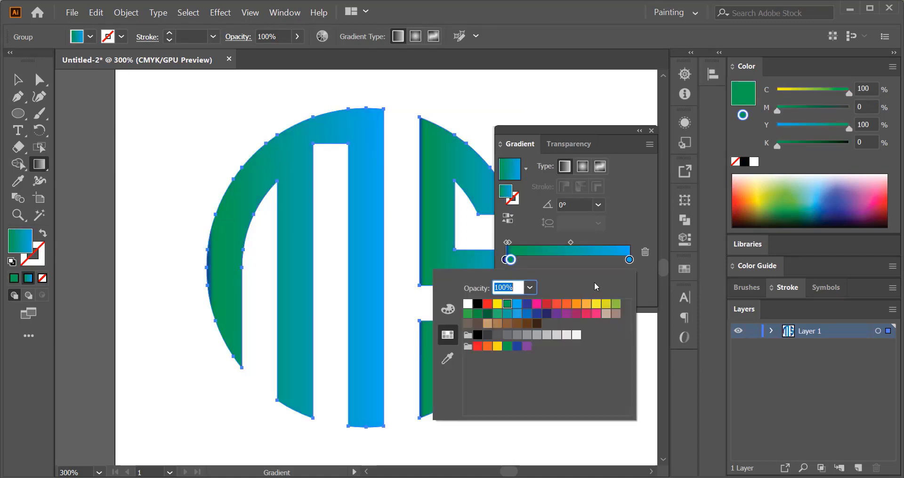
{"action": "left_click", "coordinate": [630, 261]}
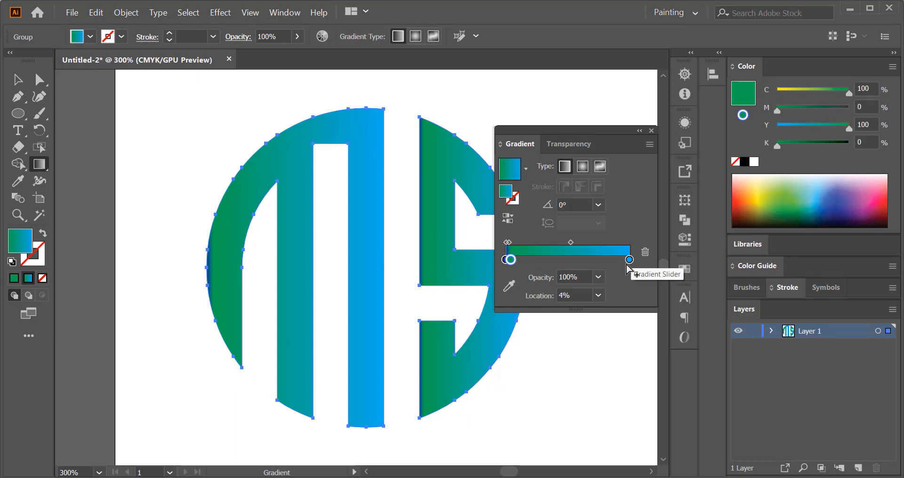
{"action": "double_click", "coordinate": [627, 263]}
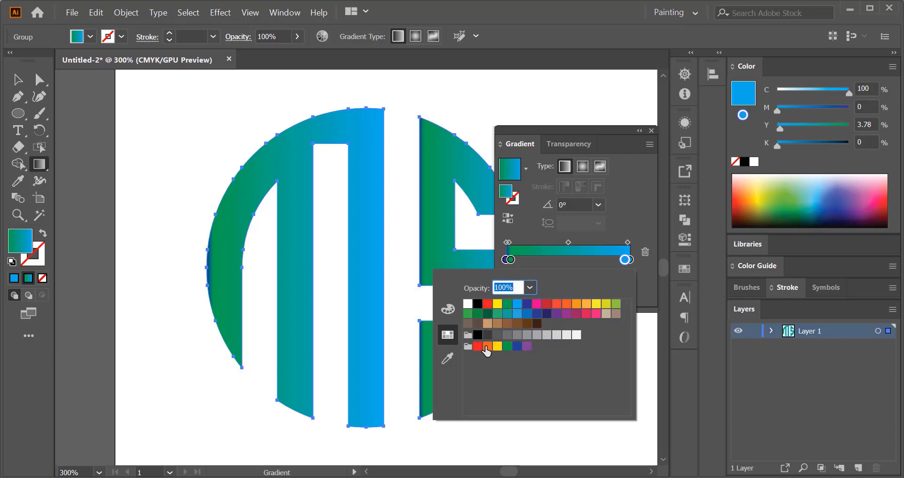
{"action": "left_click", "coordinate": [527, 306]}
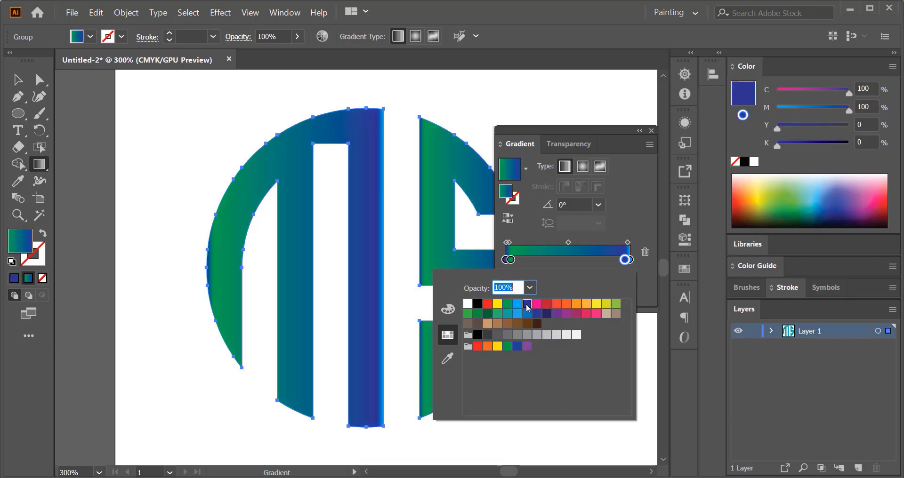
{"action": "left_click", "coordinate": [632, 221]}
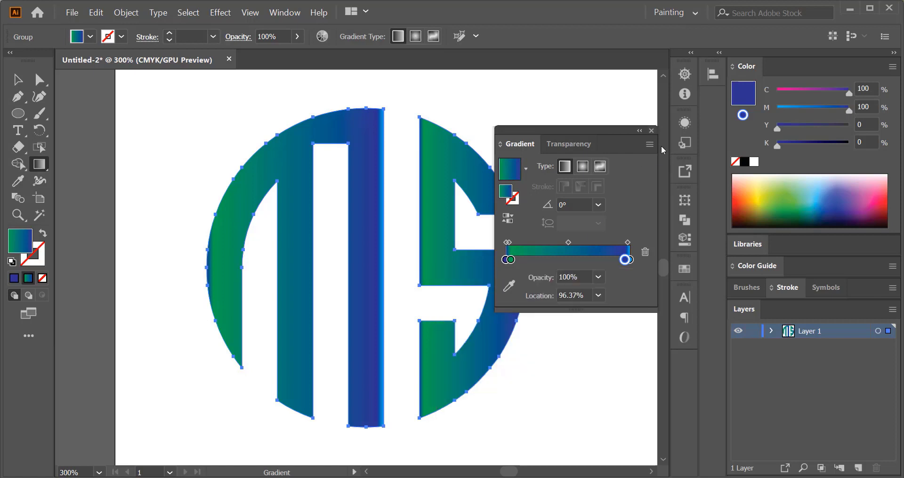
{"action": "left_click", "coordinate": [651, 131]}
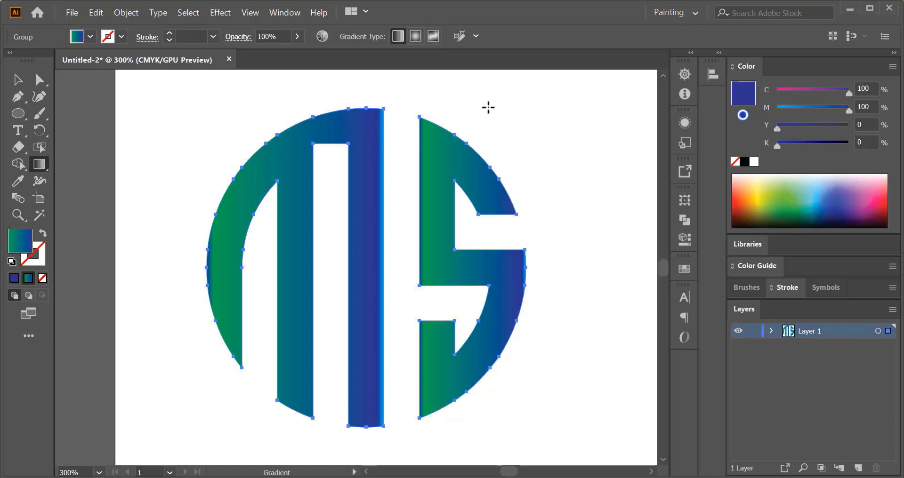
- Drag the gradient diagonally from the logo's lower left to its upper right, then reselect the logo
{"action": "left_click_drag", "start_coordinate": [488, 107], "coordinate": [286, 424]}
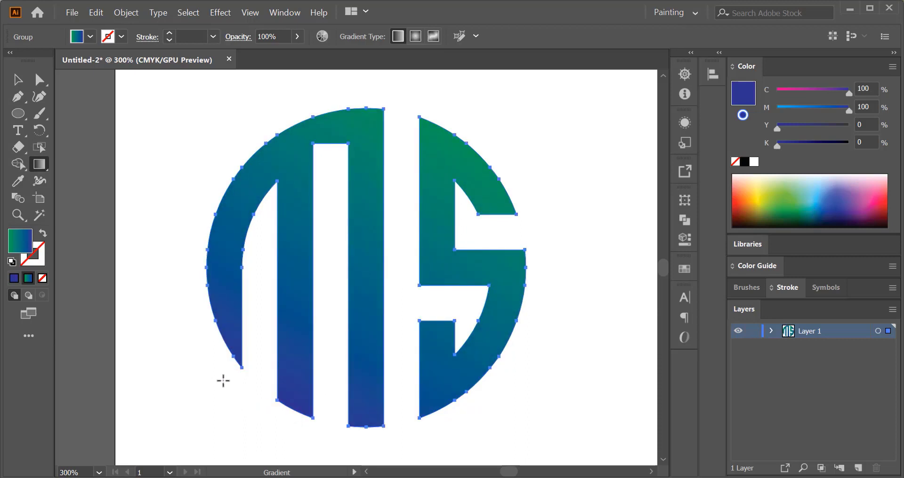
{"action": "left_click_drag", "start_coordinate": [224, 380], "coordinate": [501, 147]}
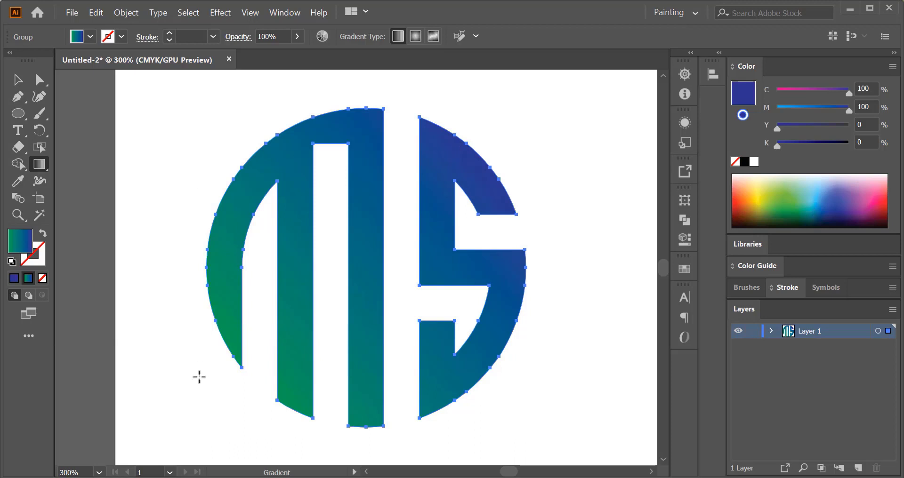
{"action": "left_click_drag", "start_coordinate": [236, 384], "coordinate": [507, 153]}
{"action": "left_click", "coordinate": [17, 80]}
{"action": "left_click", "coordinate": [251, 165]}
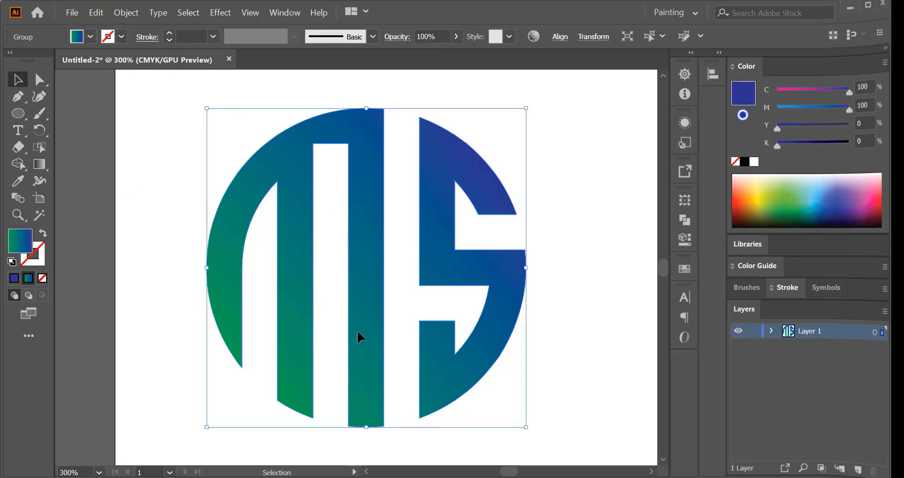